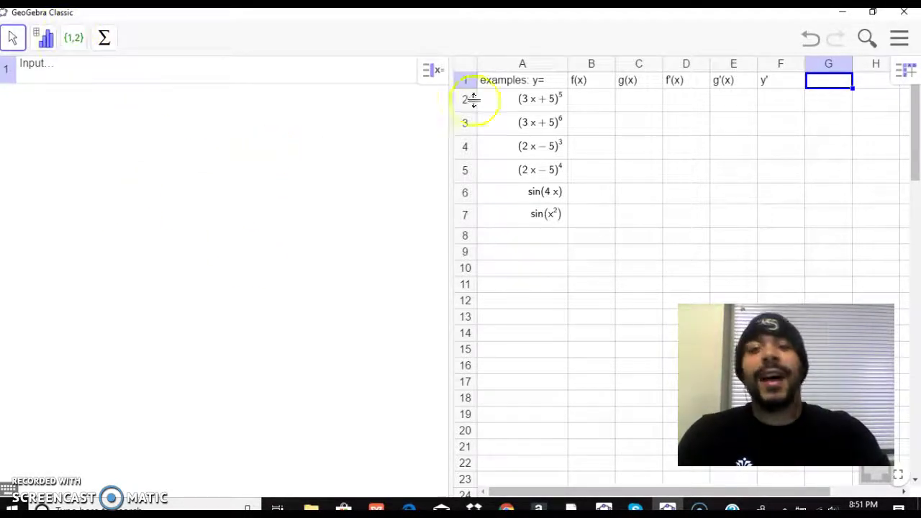
Check in the view settings that the CAS and Spreadsheet views are enabled.
click(900, 39)
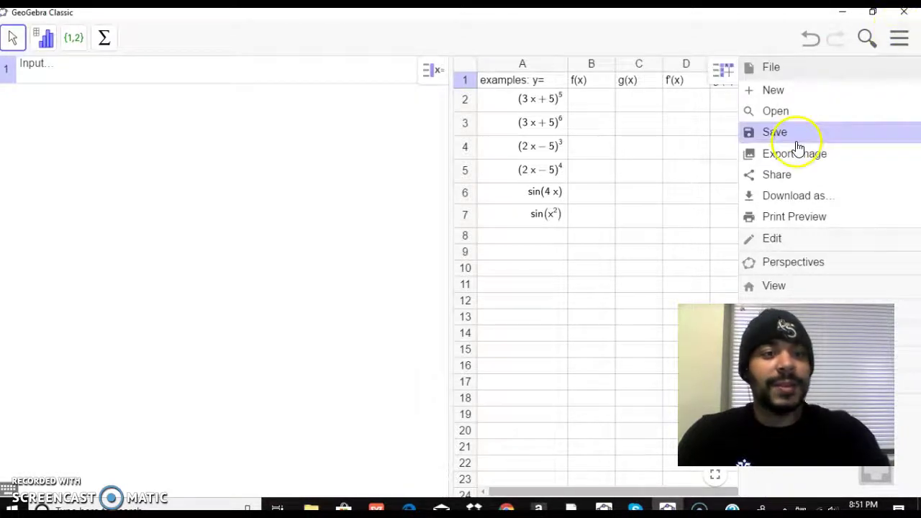
click(785, 285)
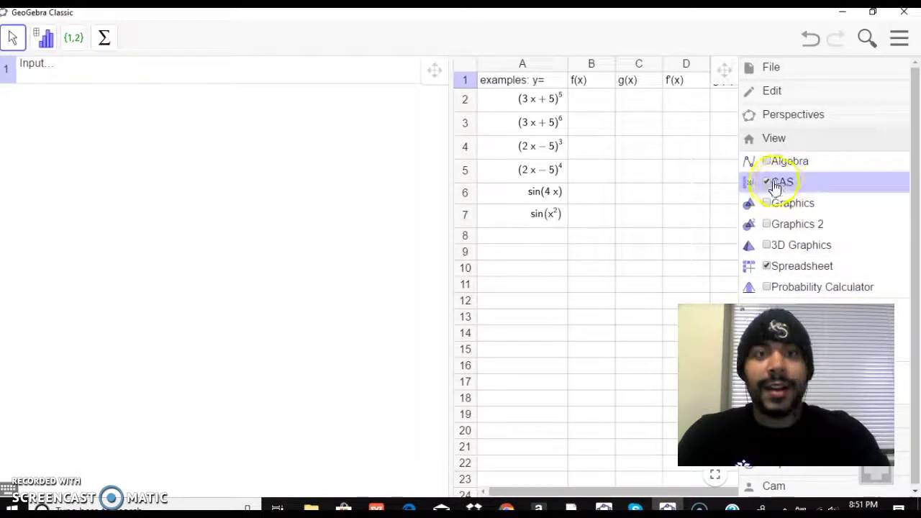
click(768, 182)
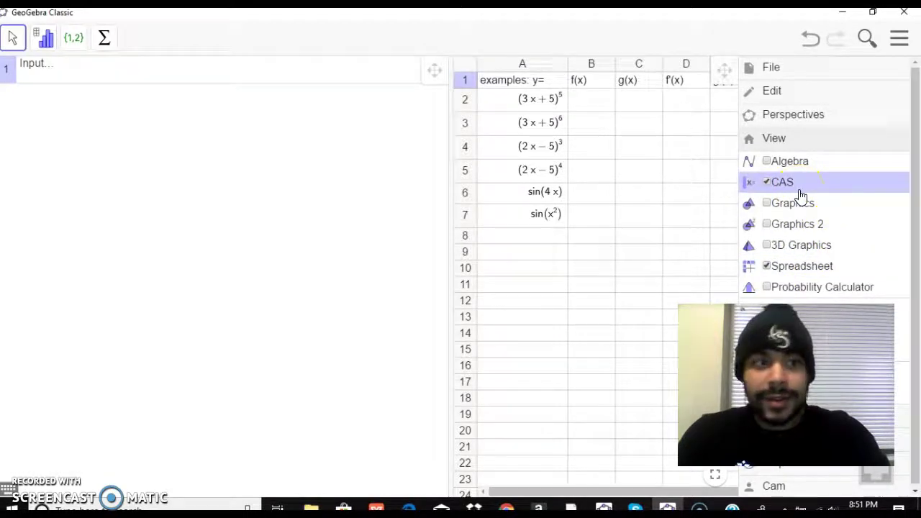
click(809, 268)
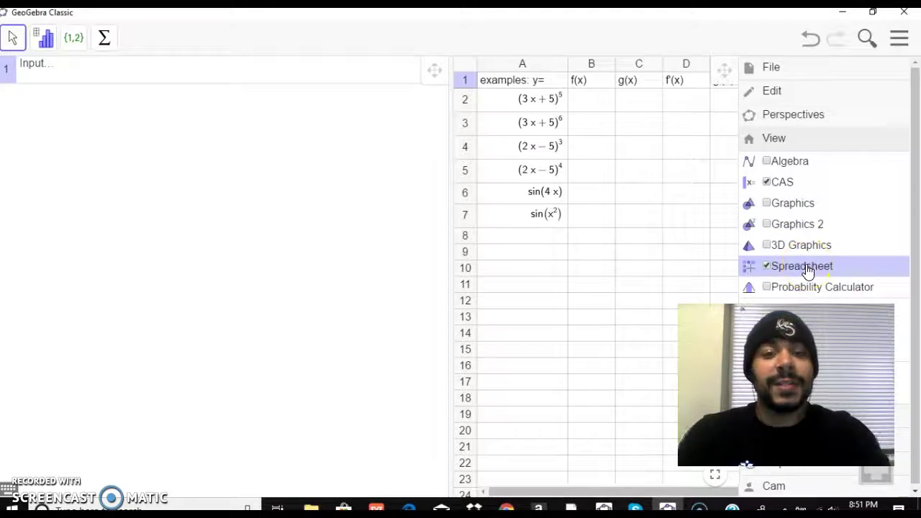
click(644, 37)
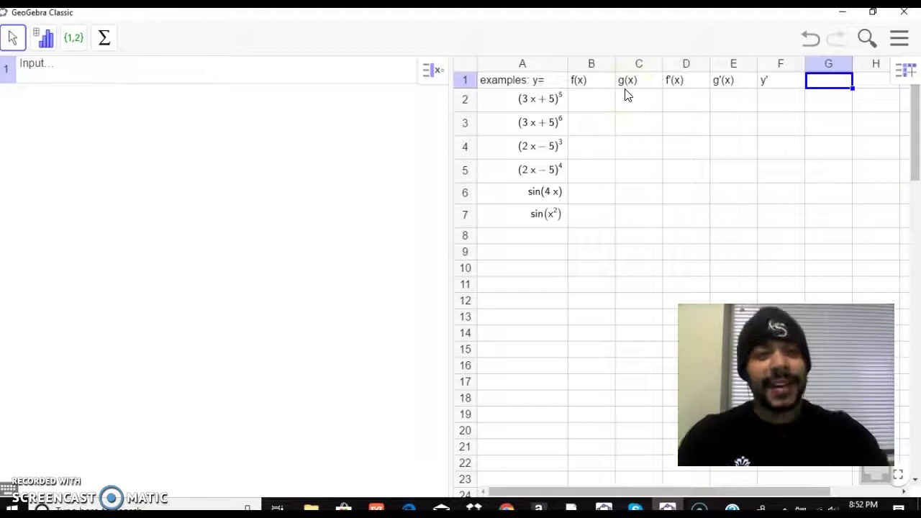
For the first example, enter the inner function 3x+5 in cell B2 and the outer function x^5 in cell C2.
click(591, 97)
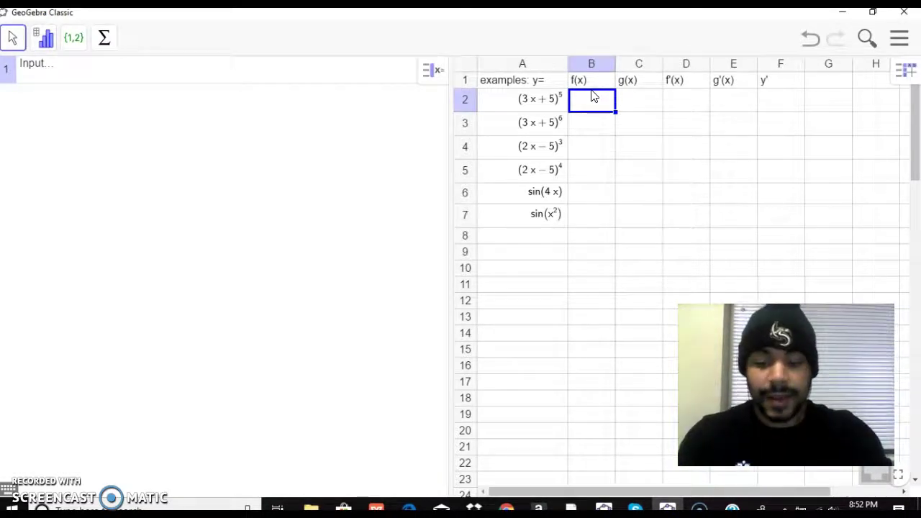
text(3x+5)
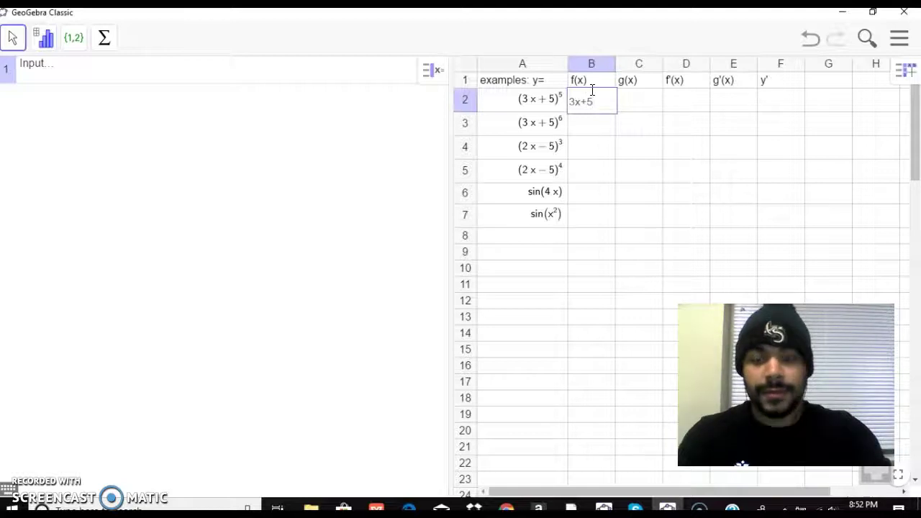
key(Tab)
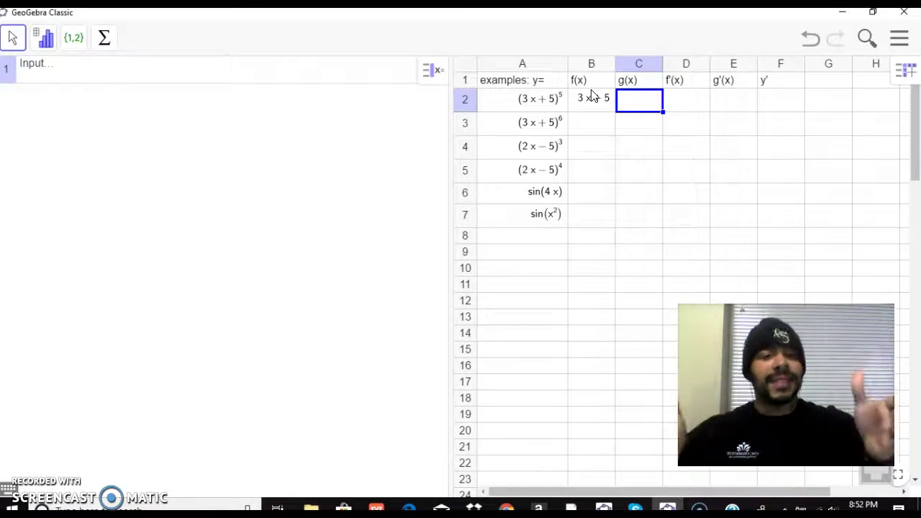
text(x)
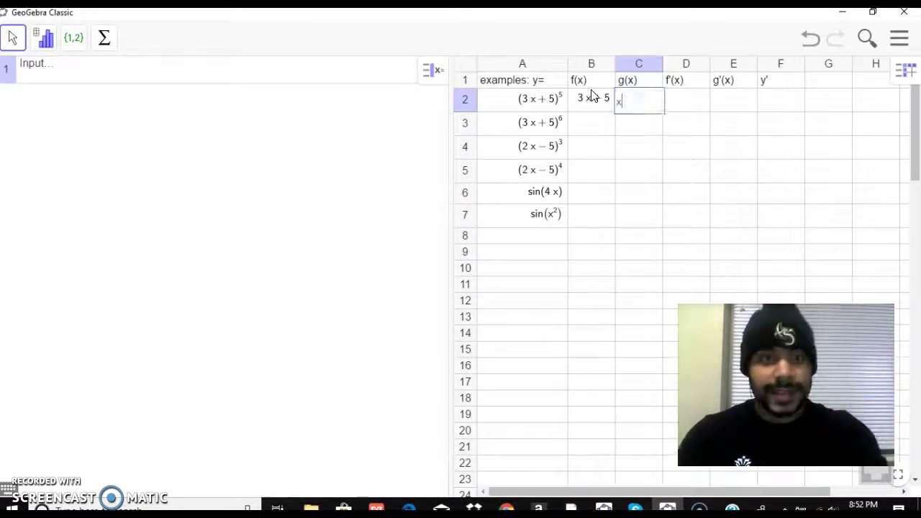
text(^5)
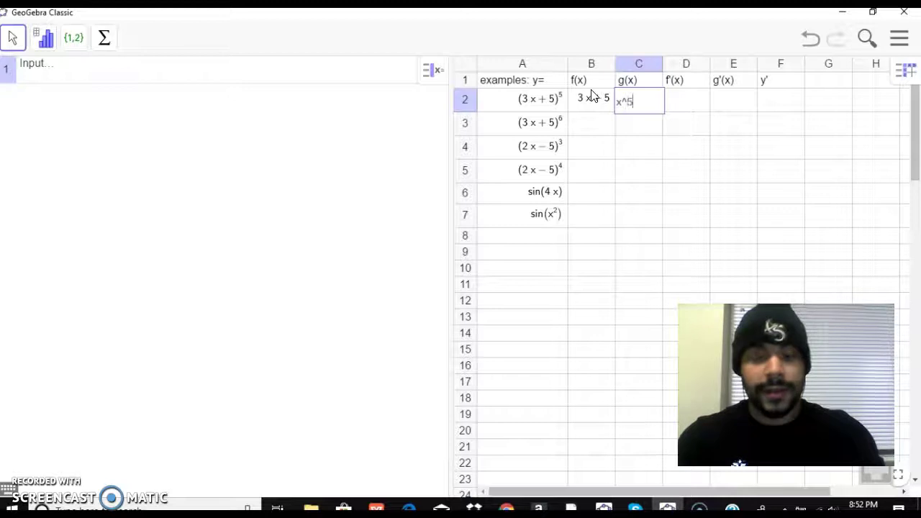
key(Tab)
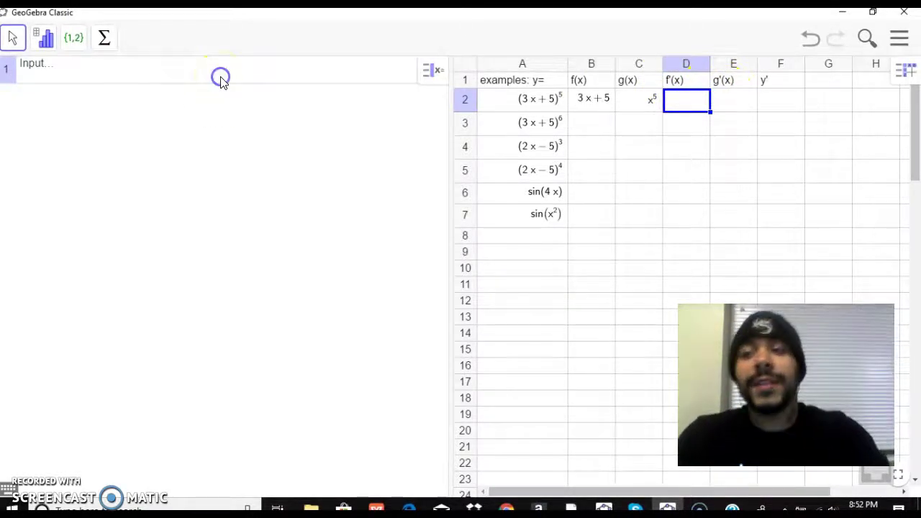
Compute the derivative of the inner function in the CAS with Derivative(B2).
click(221, 78)
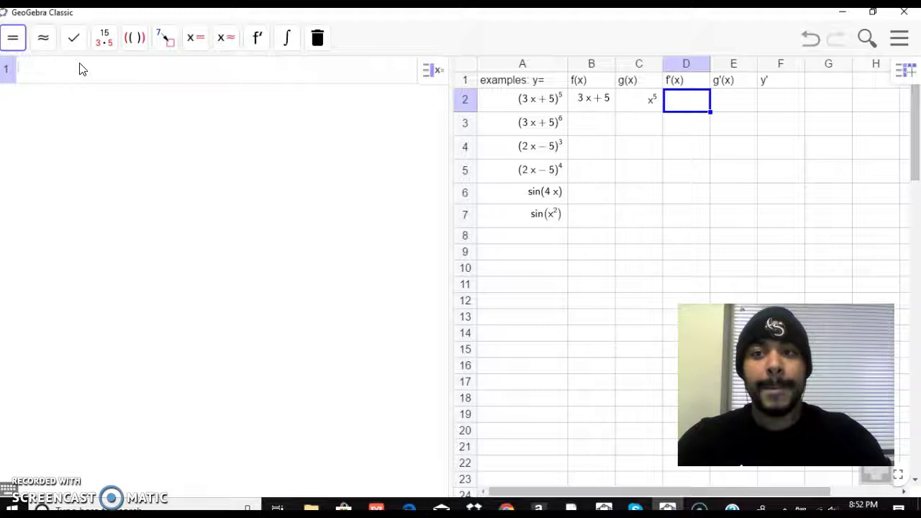
text(er)
click(226, 76)
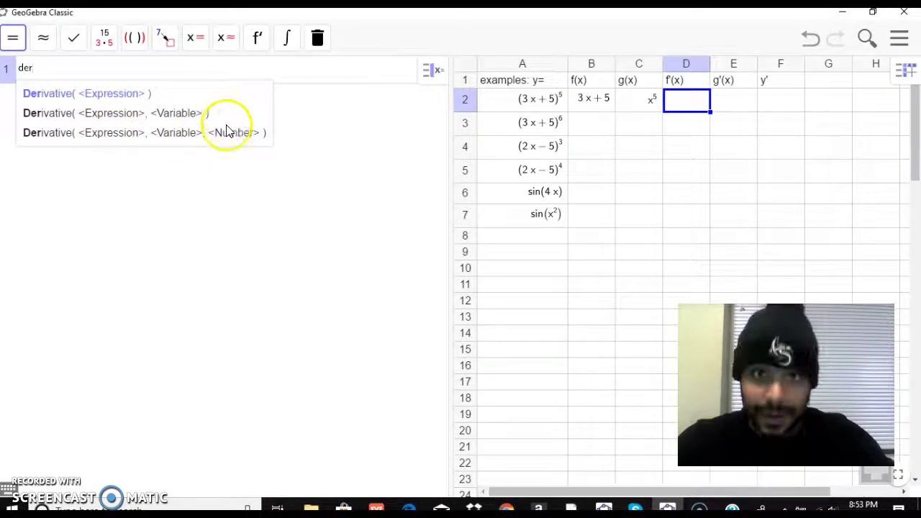
click(99, 96)
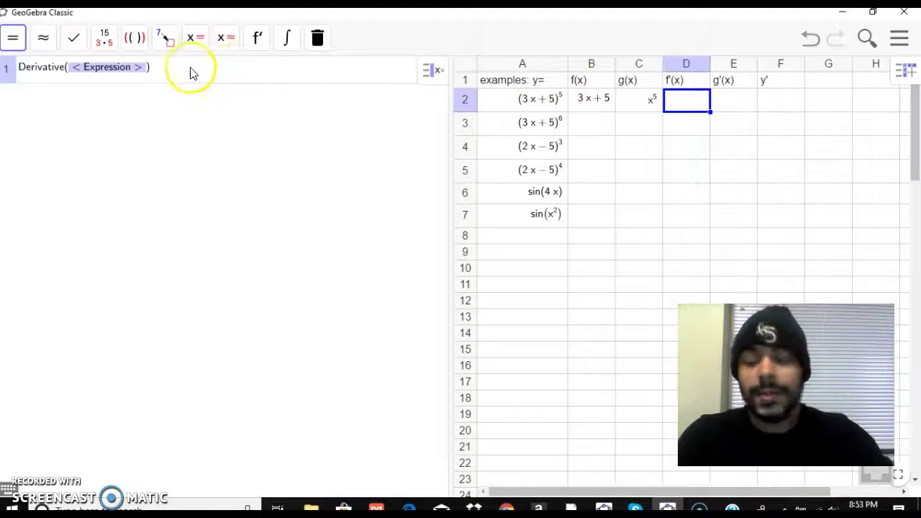
text(B)
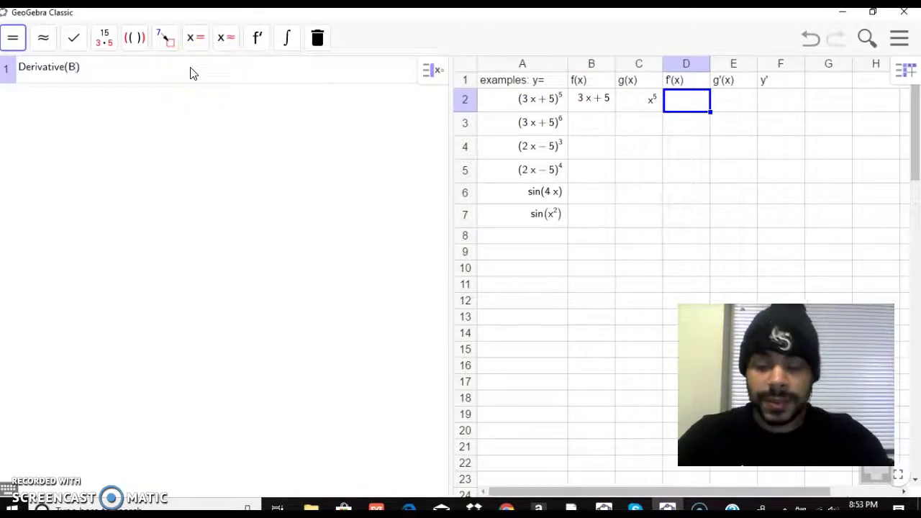
text(2)
click(120, 72)
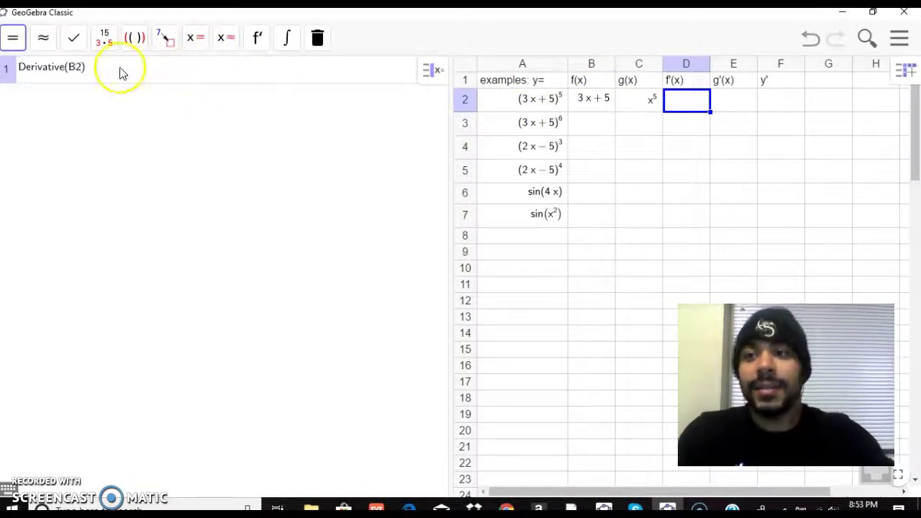
key(Return)
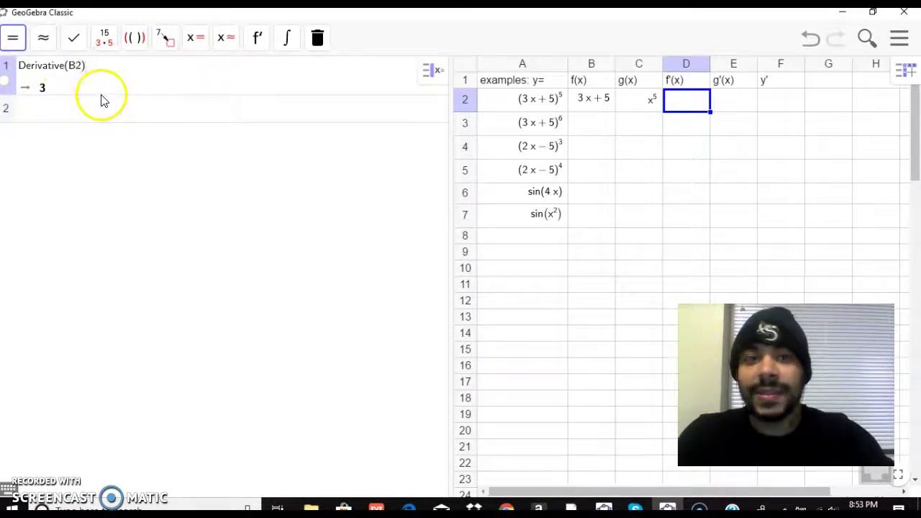
Enter 3 as f'(x) for the first example in cell D2.
click(685, 104)
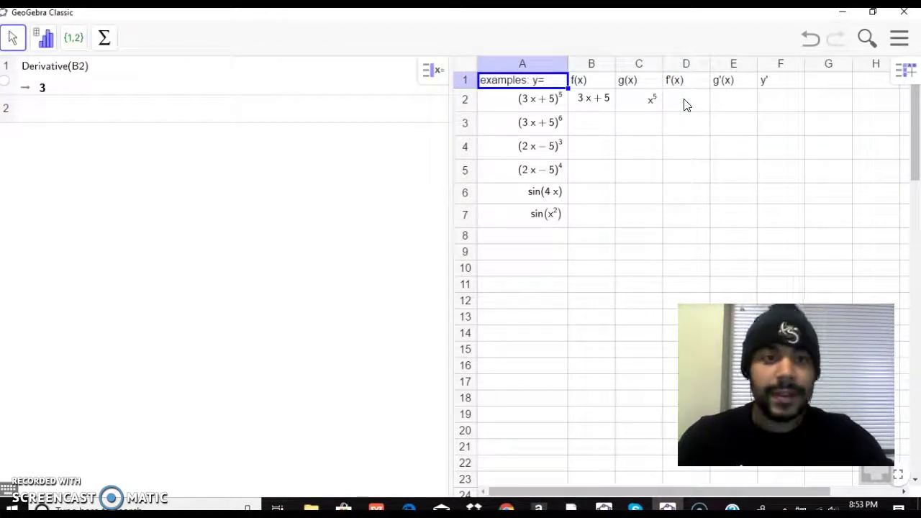
double_click(685, 104)
key(Tab)
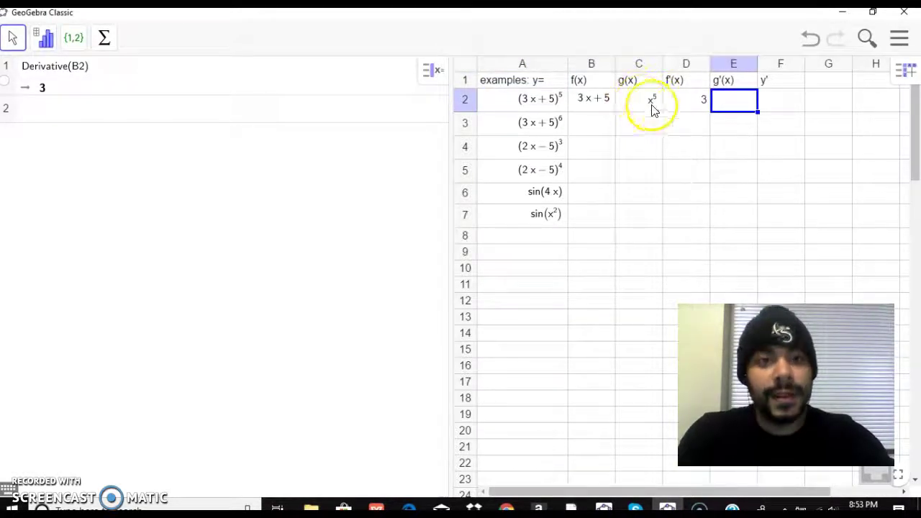
Compute the derivative of the outer function in the second CAS row with Derivative(C2).
click(205, 112)
text(der)
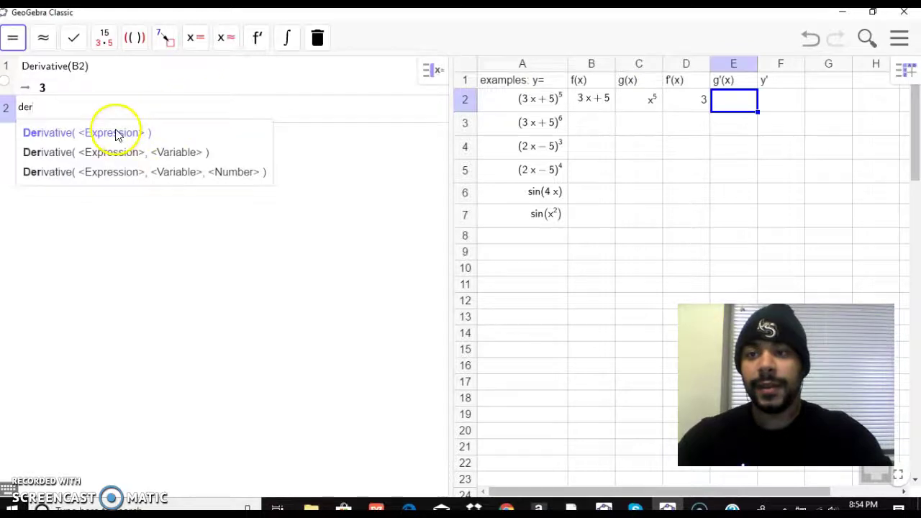
click(115, 132)
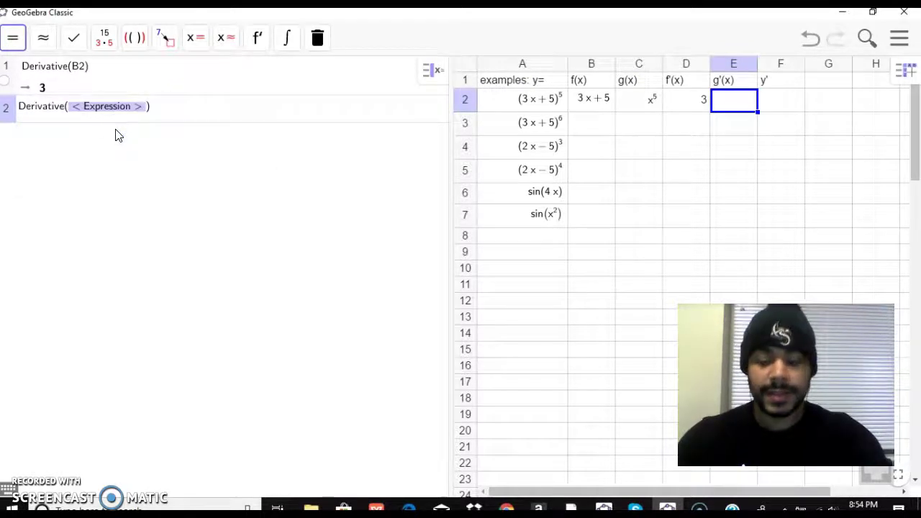
text(C)
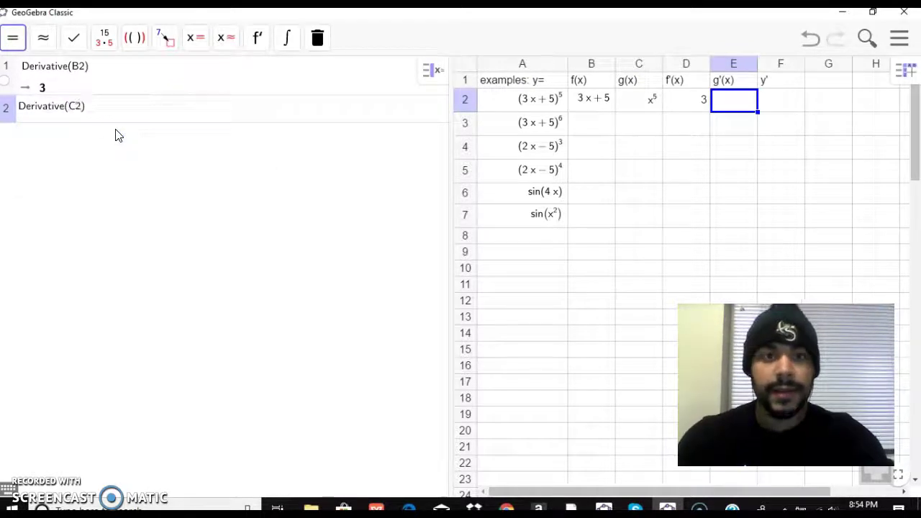
text(2)
key(Return)
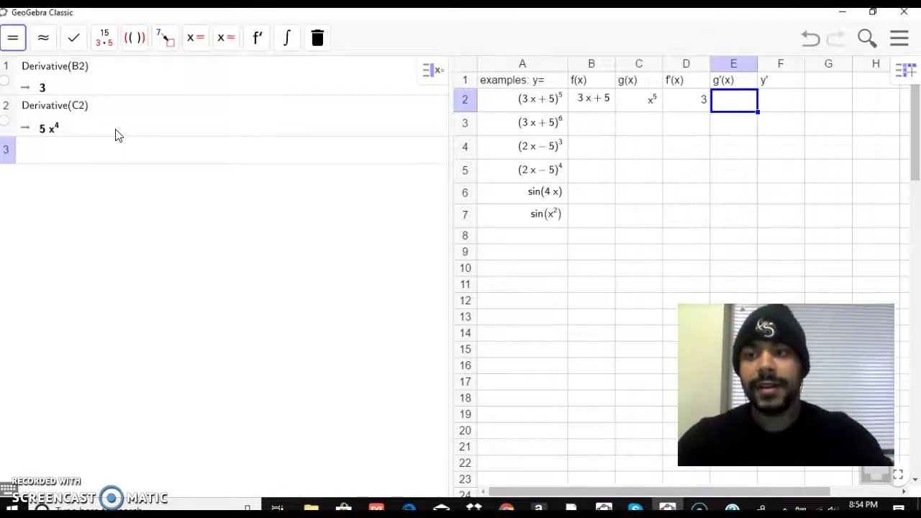
Enter 5x^4 as g'(x) for the first example in cell E2.
click(727, 101)
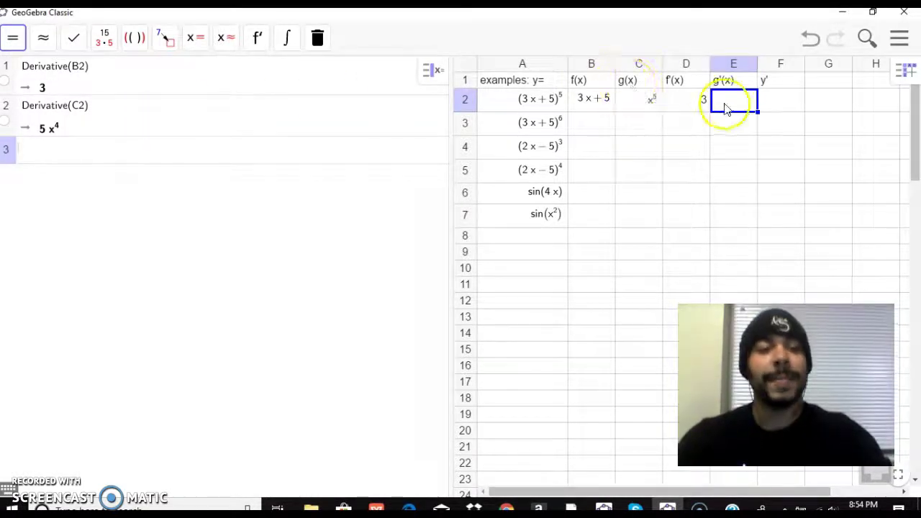
text(5)
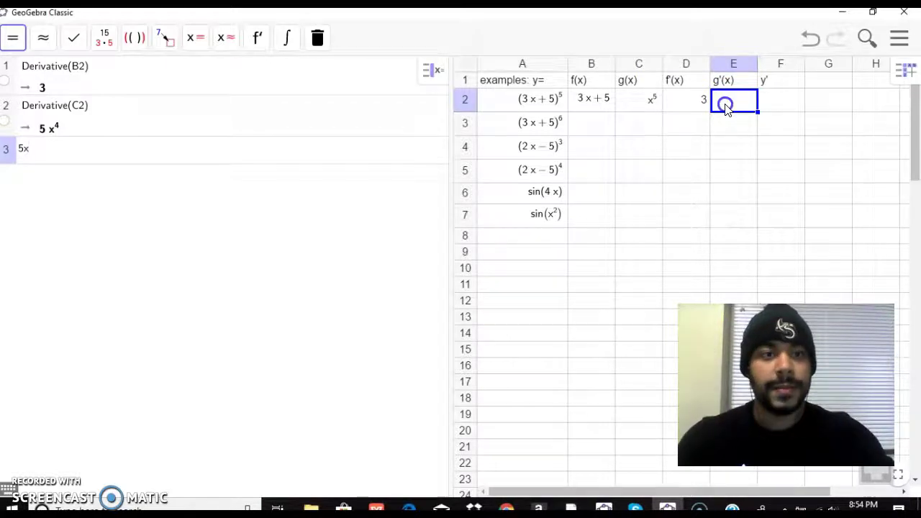
text(x)
click(726, 104)
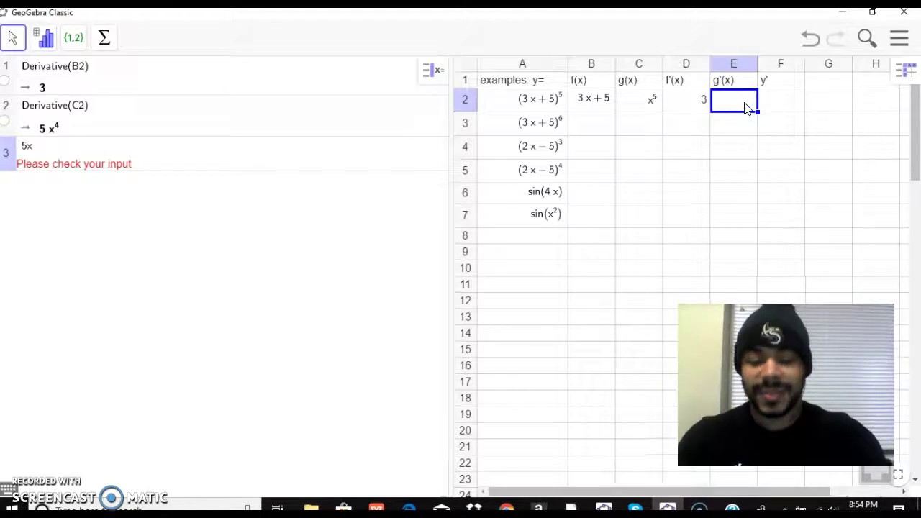
text(5x^4)
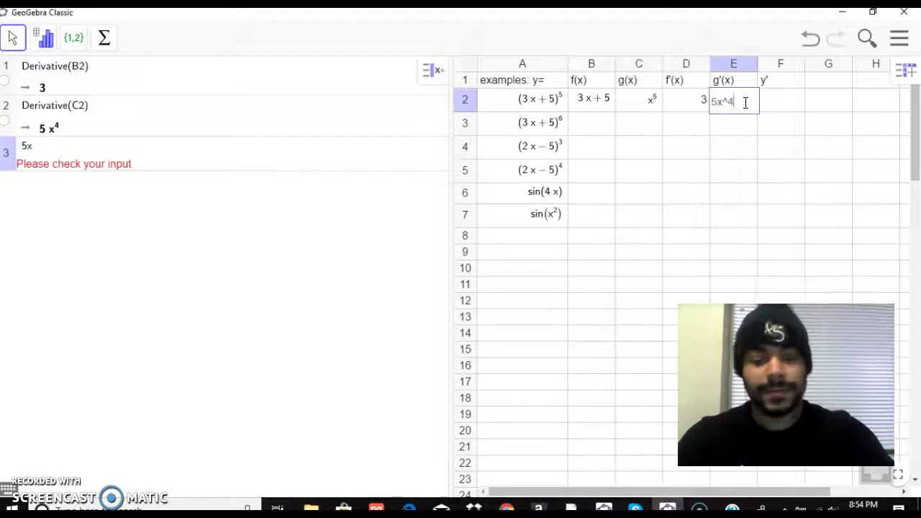
key(Return)
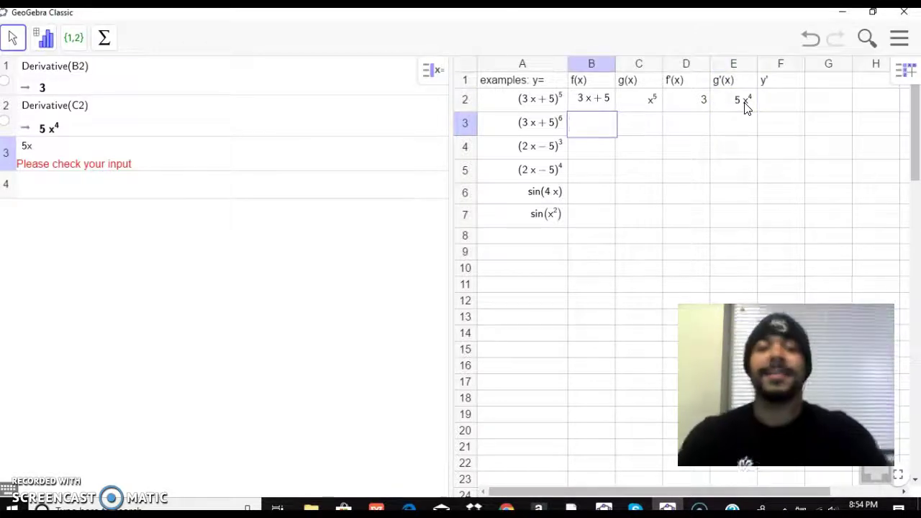
Multiply the two derivatives in the fourth CAS row by evaluating (D2)·(E2).
click(774, 93)
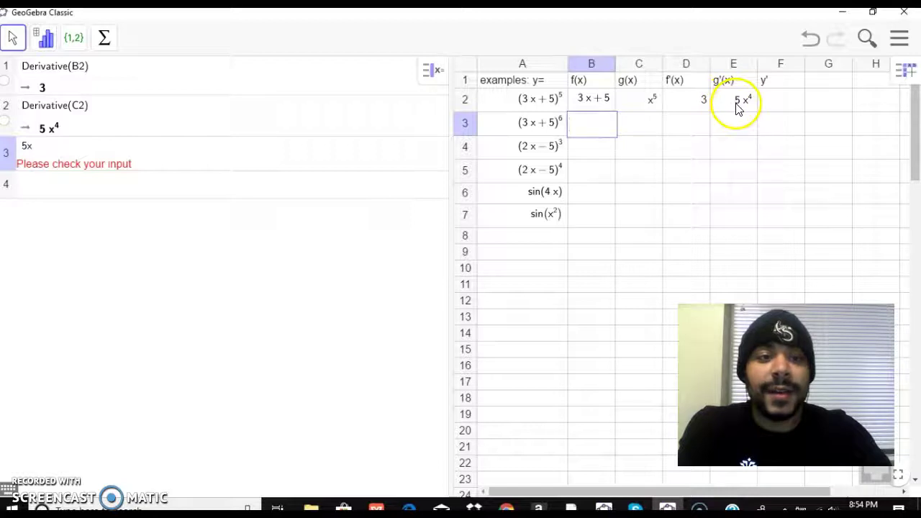
click(73, 192)
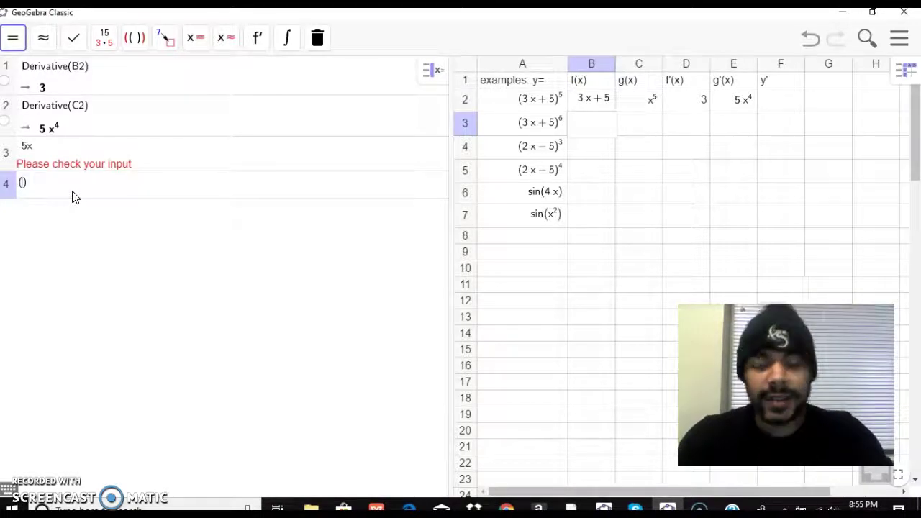
key(BackSpace)
text(D2)
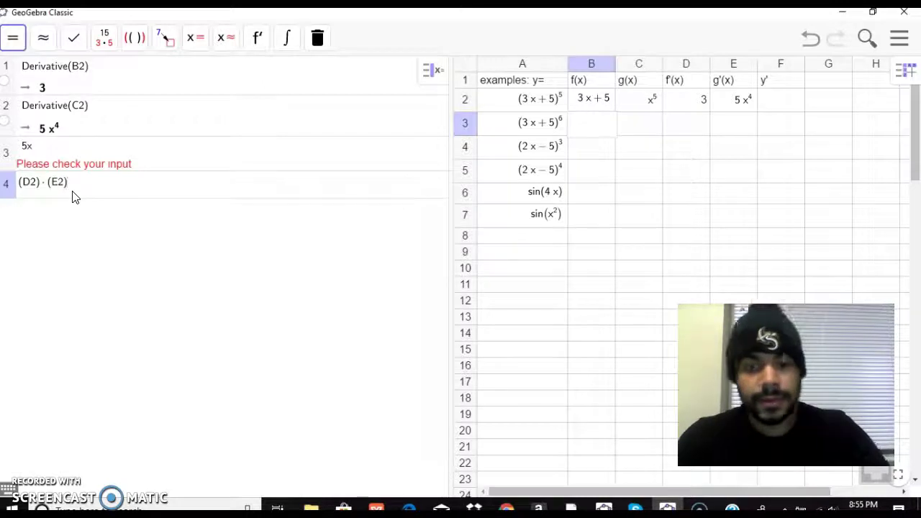
key(Return)
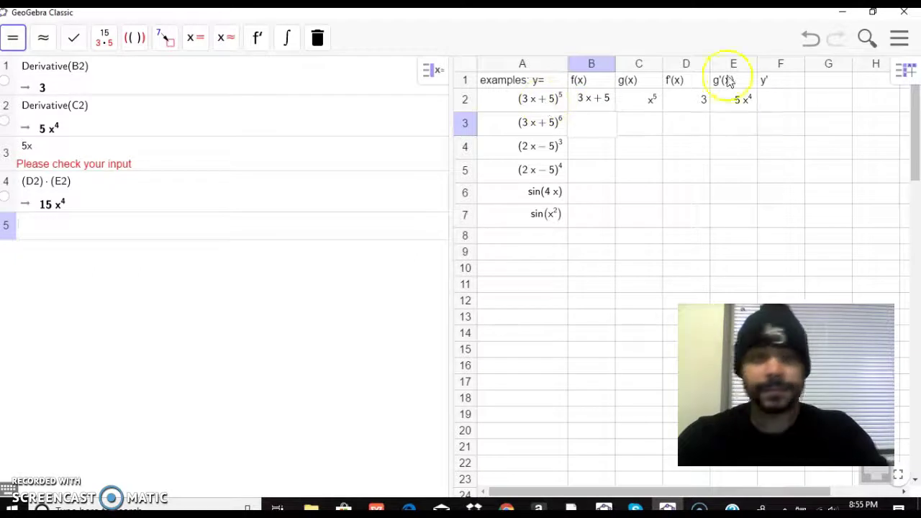
Enter 15(3x+5)^4 as y' for the first example in cell F2 and widen column F to fit it.
click(781, 104)
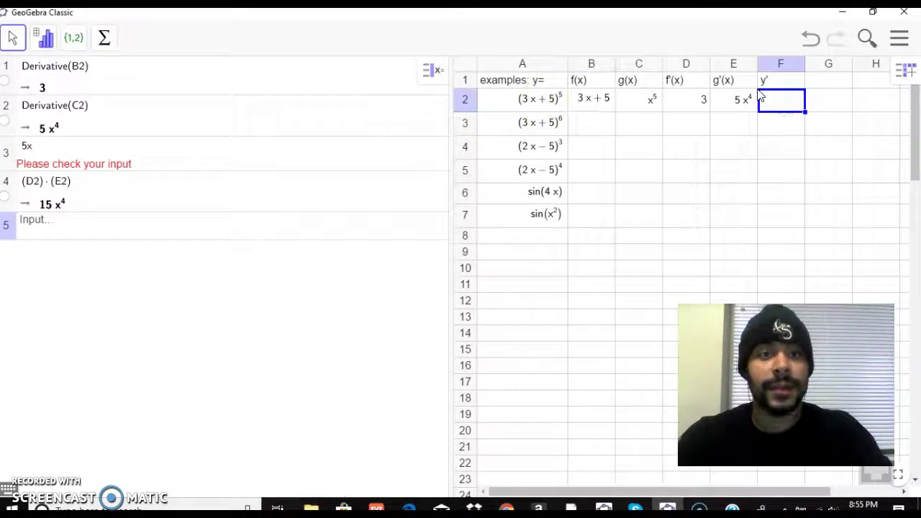
text(15)
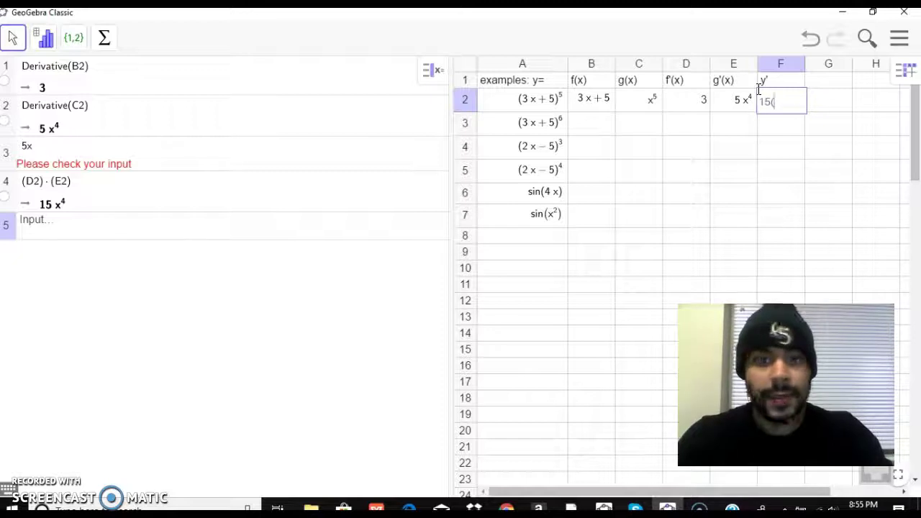
text((3x+5)
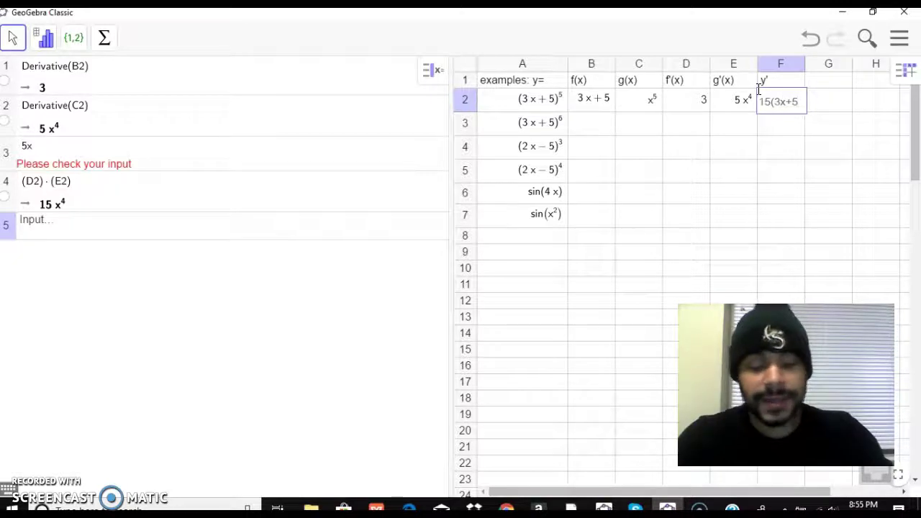
text(^4)
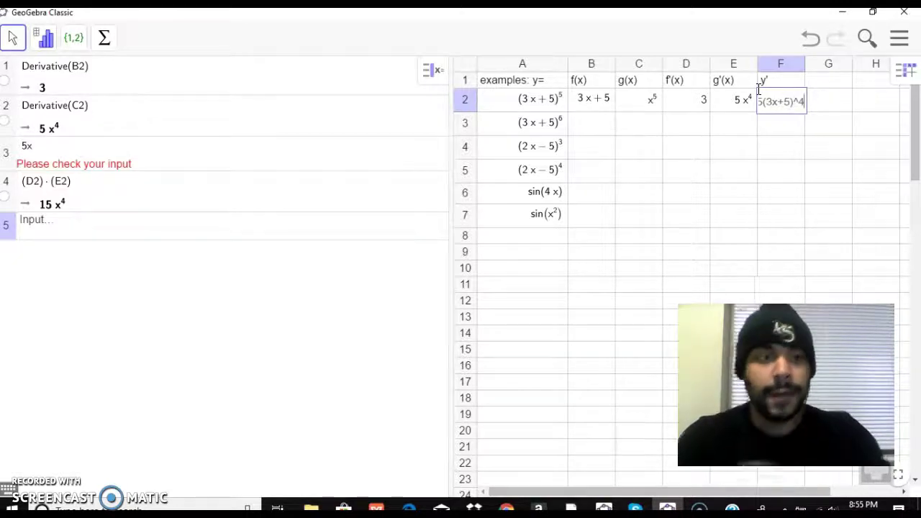
key(Tab)
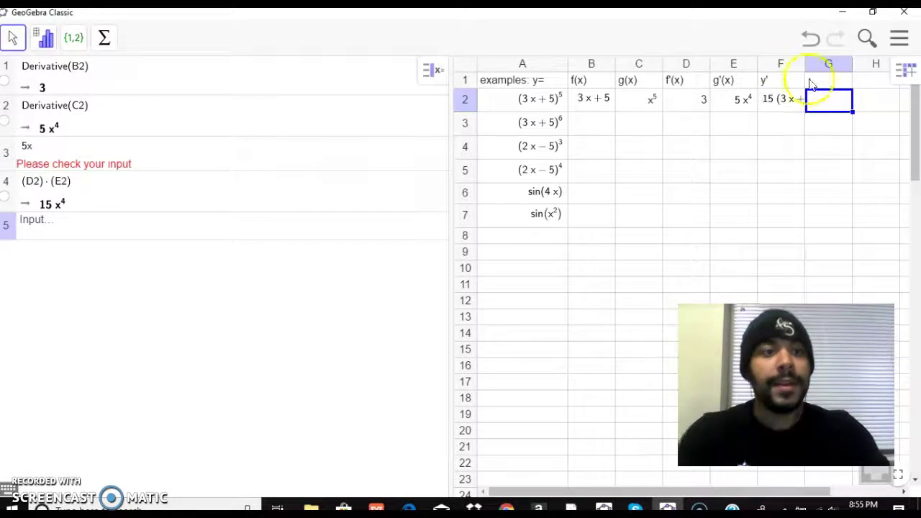
drag(806, 64, 835, 65)
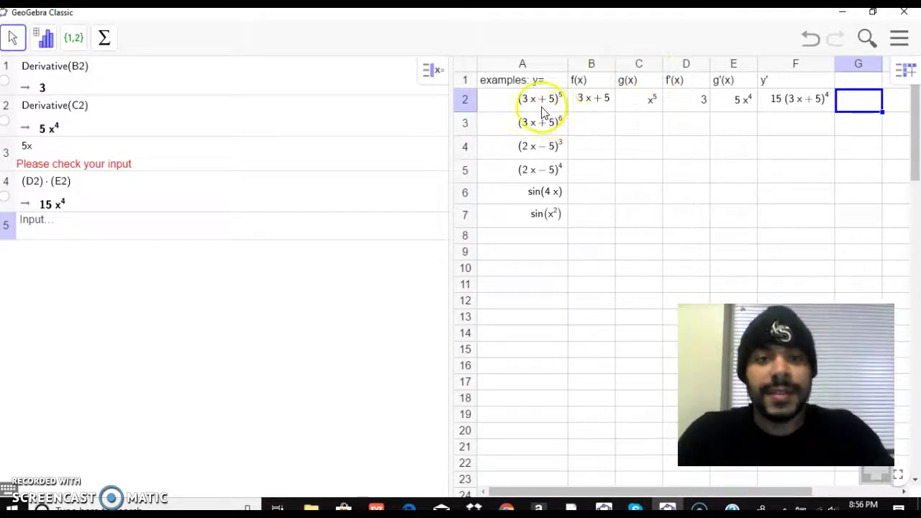
Fill cells B3 to D3 for the second example with f(x) 3x+5, g(x) x^6 and f'(x) 3.
click(596, 134)
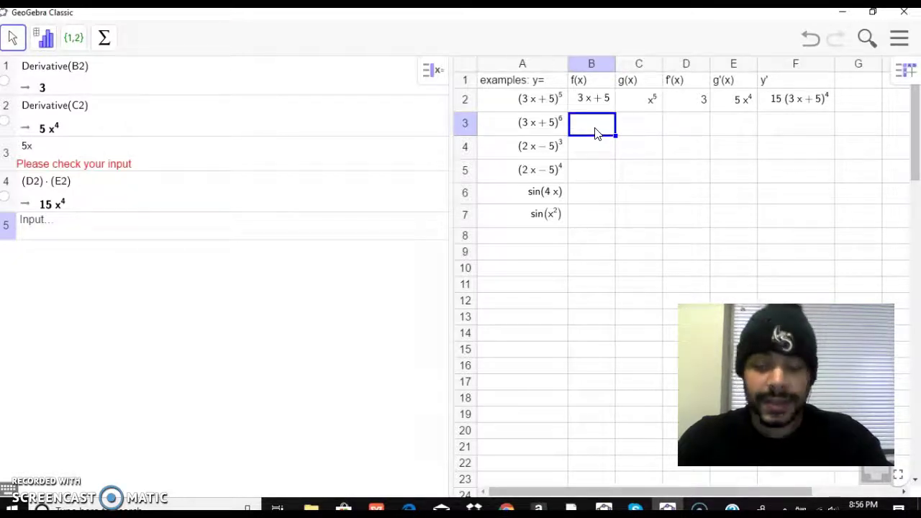
double_click(596, 129)
text(3x+5)
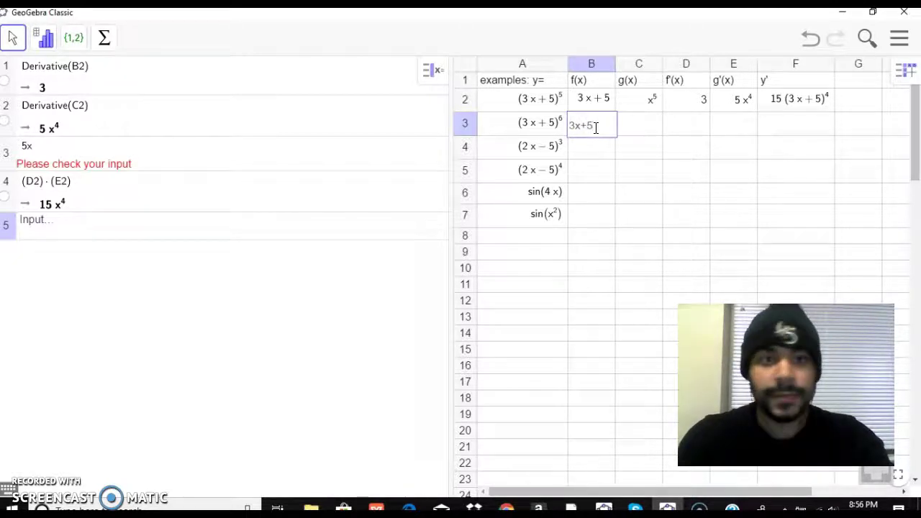
key(Tab)
text(x)
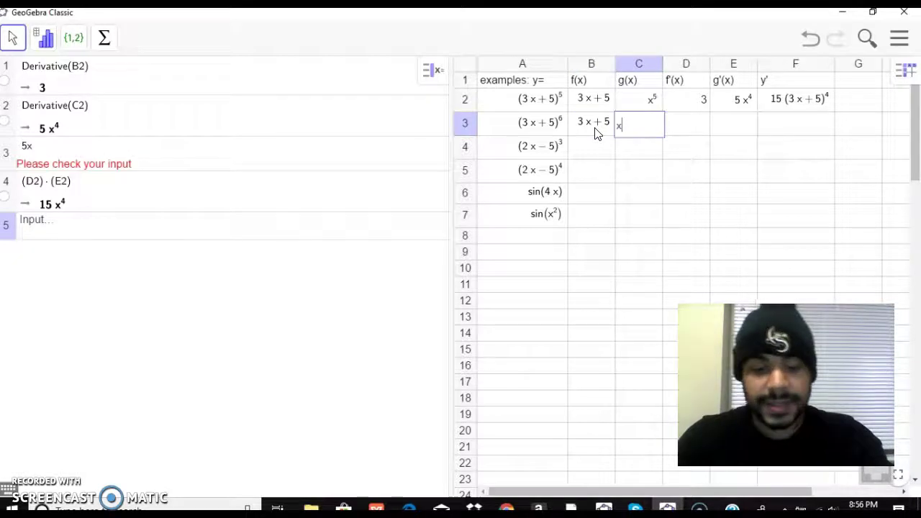
text(^6)
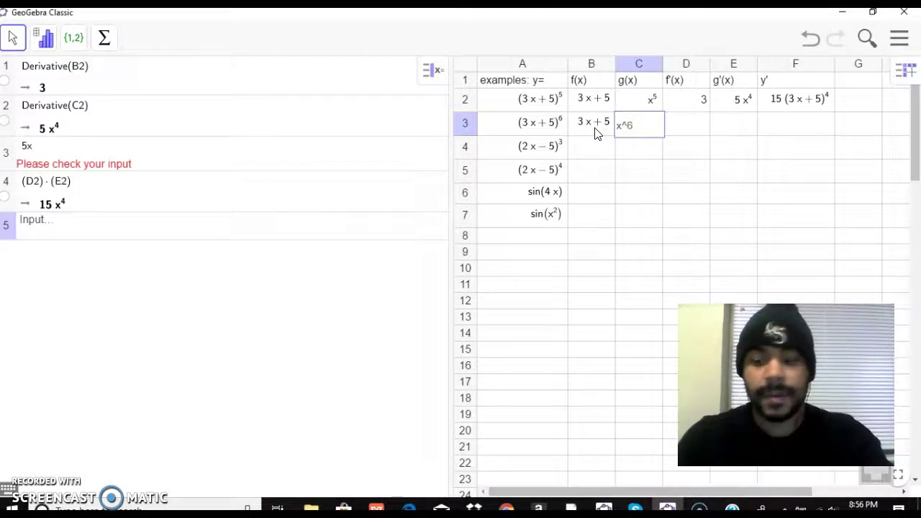
key(Tab)
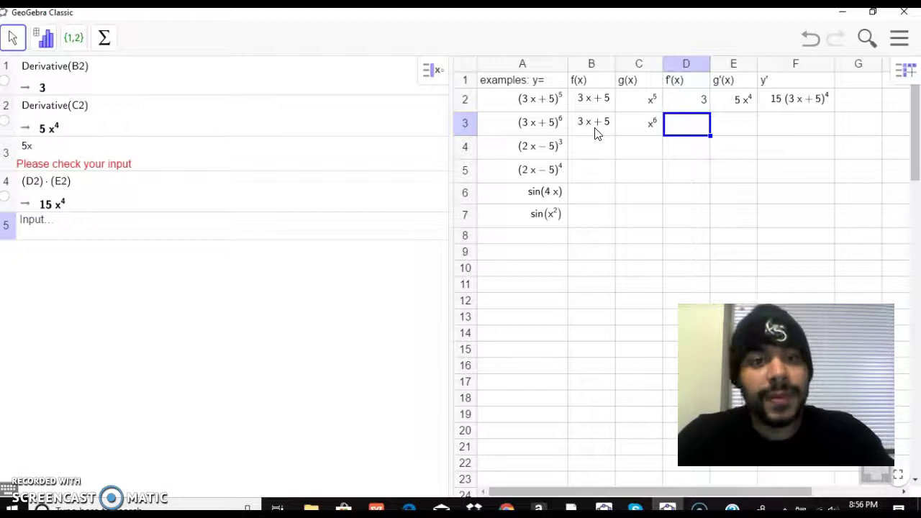
text(3)
key(Tab)
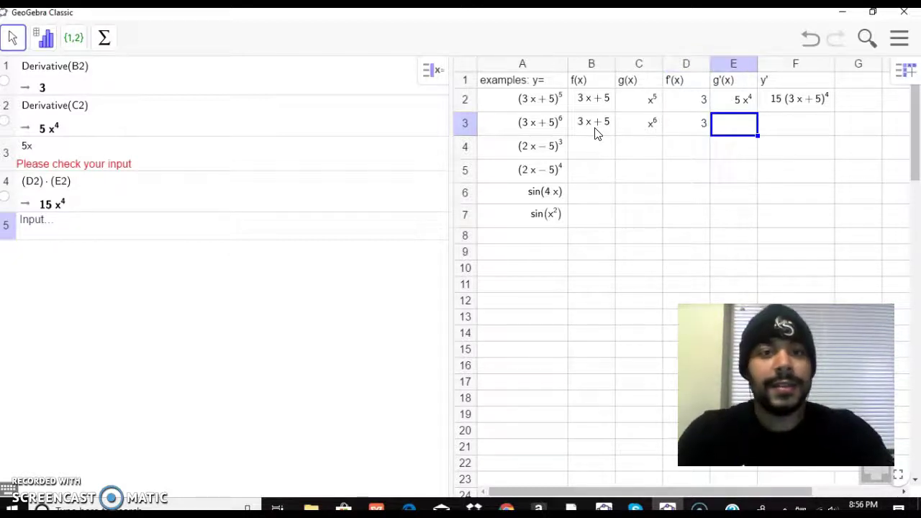
Compute the derivative of the second example's outer function in the fifth CAS row with Derivative(C3).
click(81, 226)
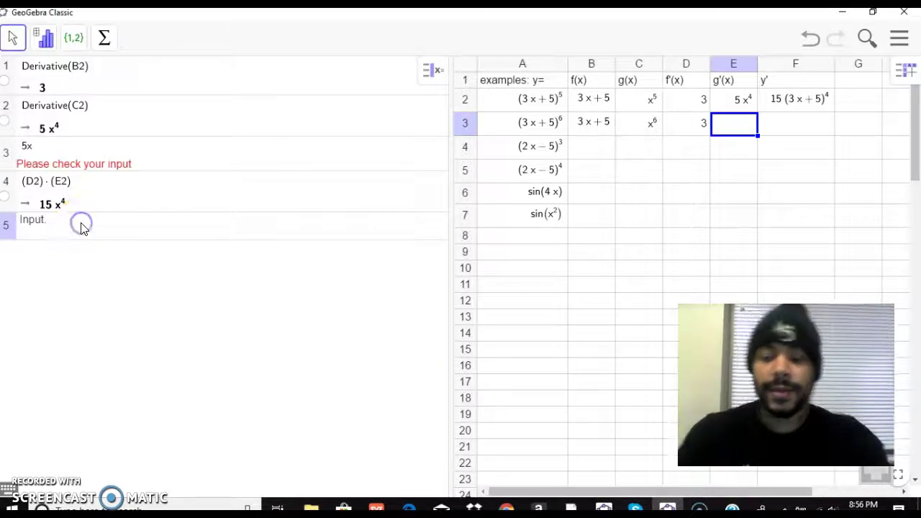
text(der)
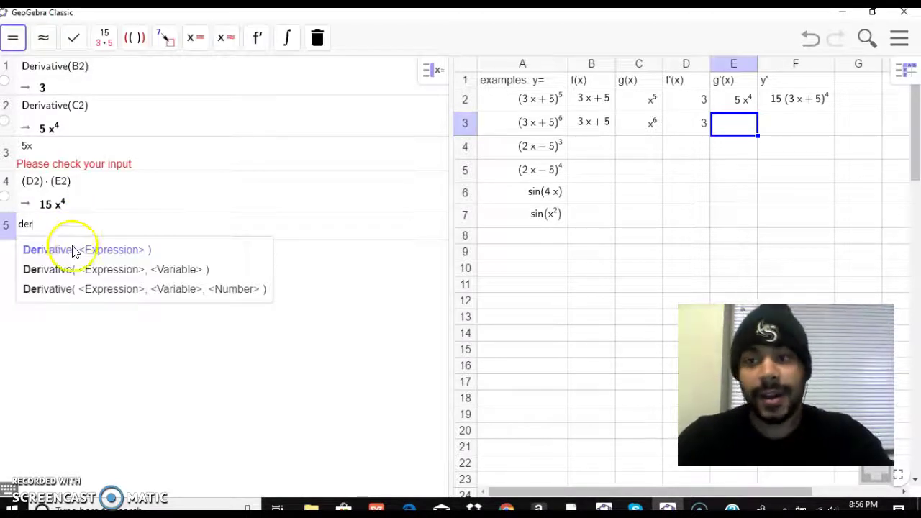
click(72, 250)
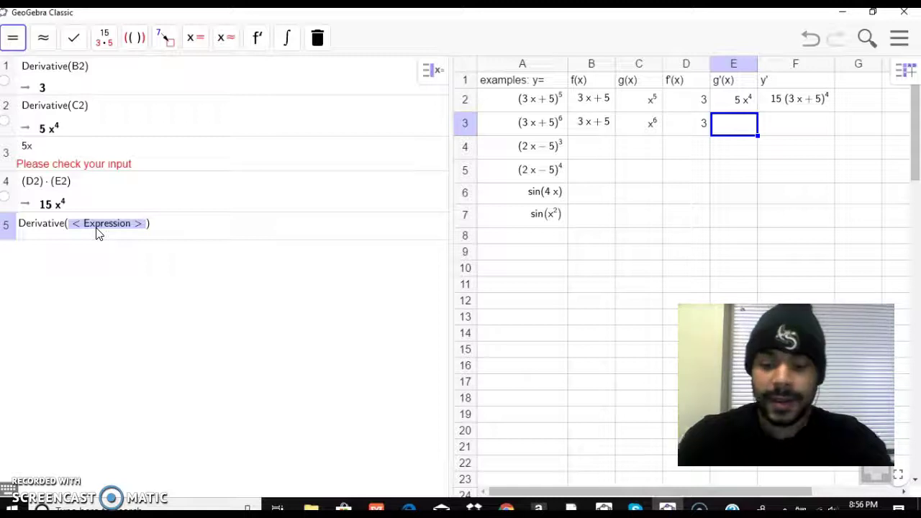
key(BackSpace)
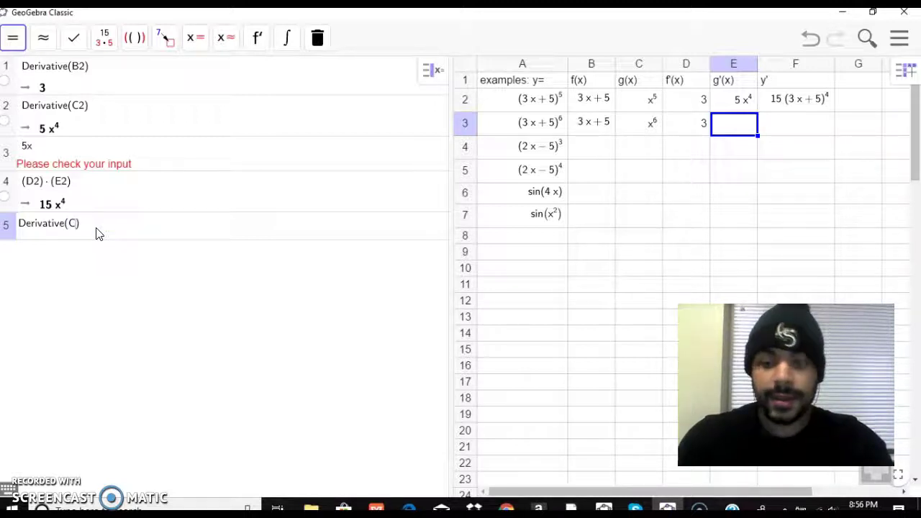
key(Return)
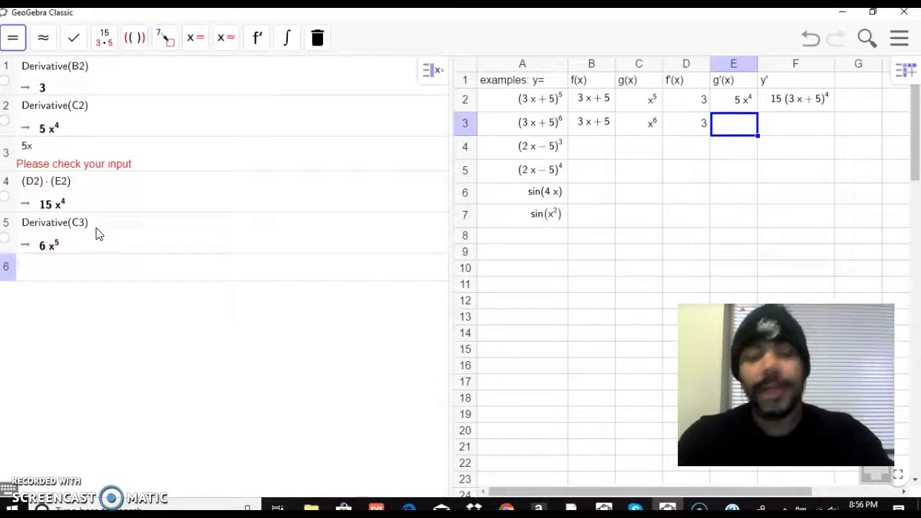
Enter 6x^5 as g'(x) for the second example in cell E3.
click(734, 126)
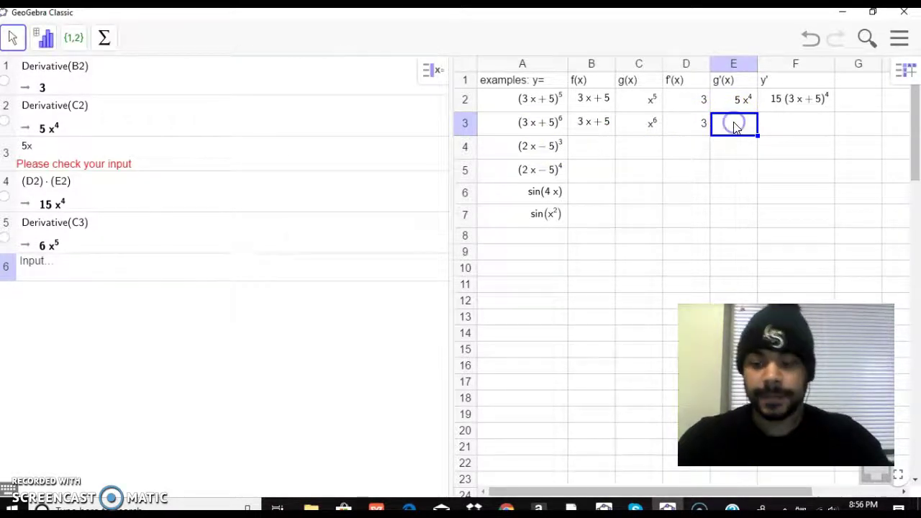
text(6 x^5)
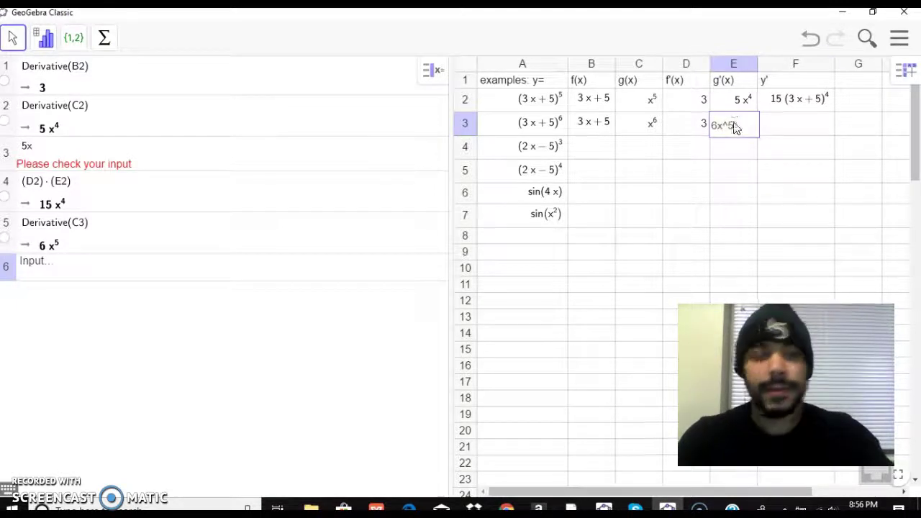
key(Tab)
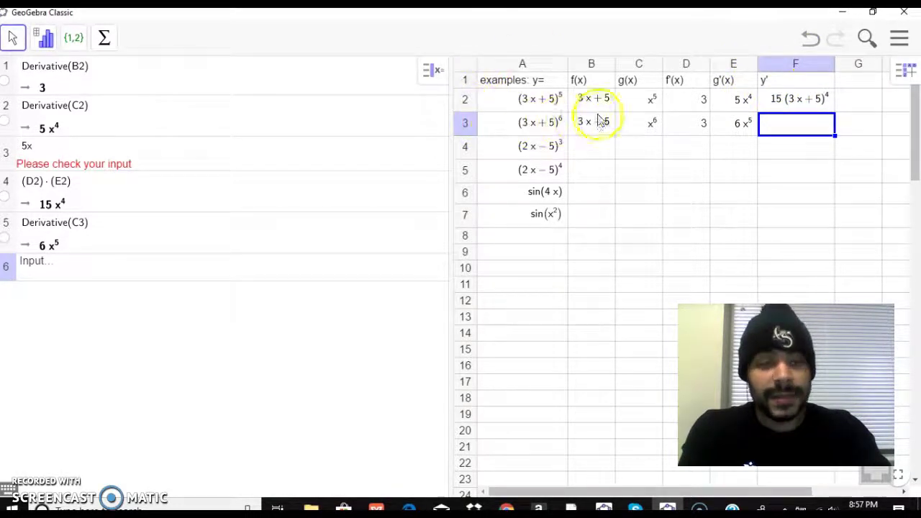
Enter 18(3x+5)^5 as y' for the second example in cell F3.
double_click(798, 128)
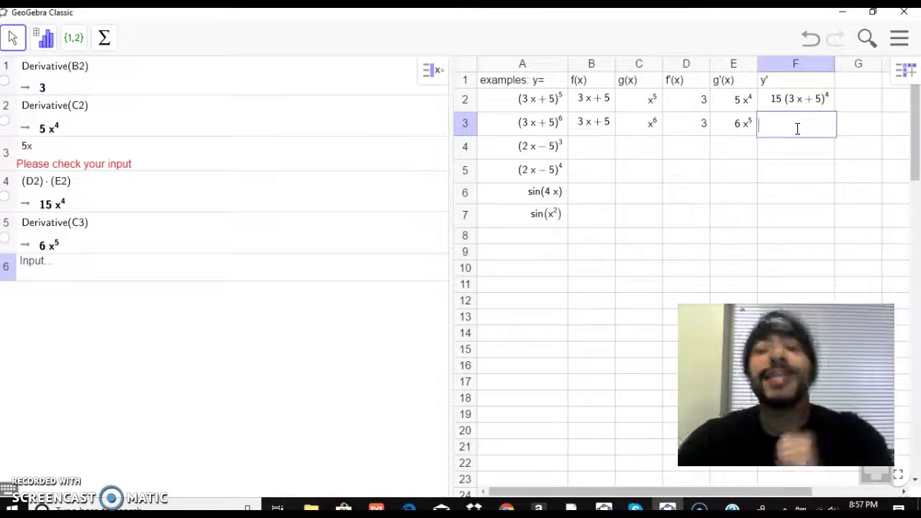
text(1)
text(18()
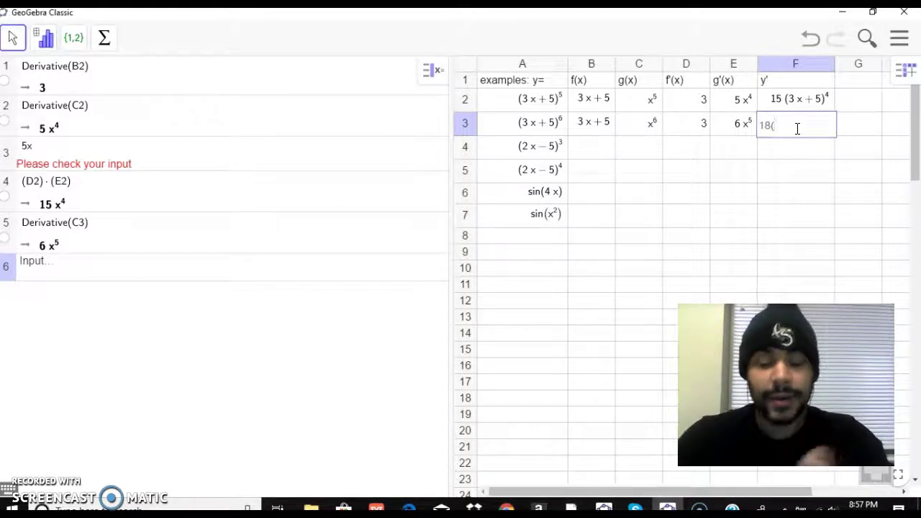
text(3x+)
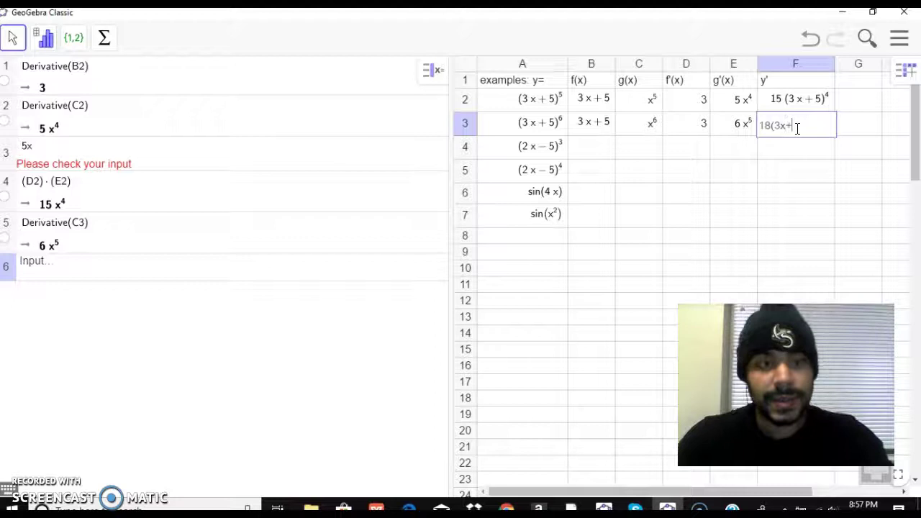
text(5)^5)
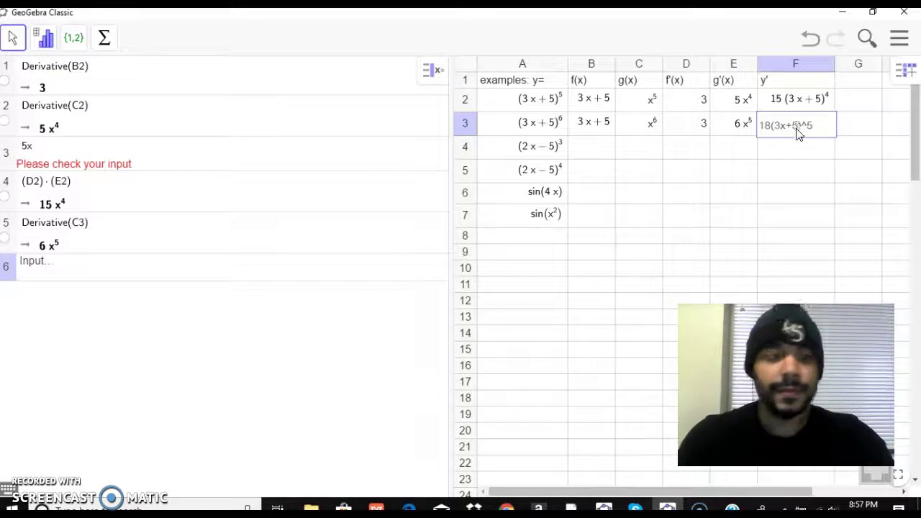
key(Tab)
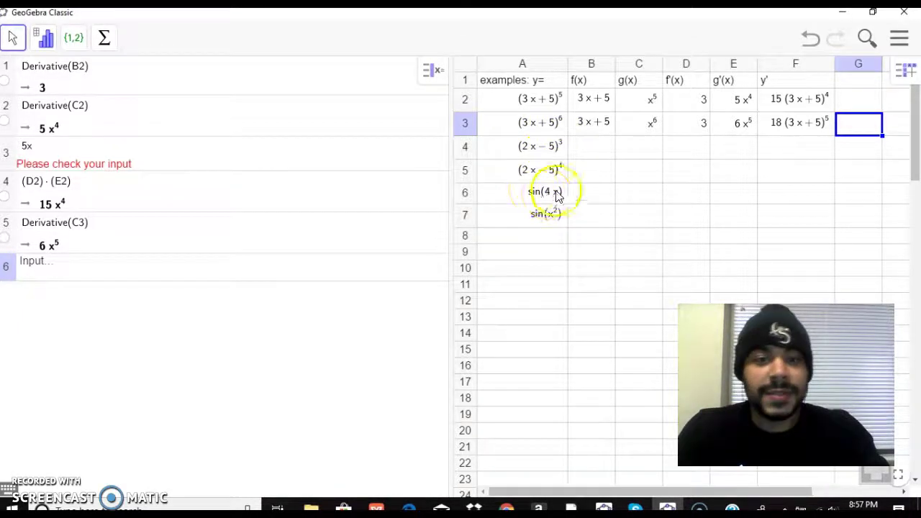
For the sin(4x) example, enter 4x as f(x) in cell B6 and sin(x) as g(x) in cell C6.
click(603, 194)
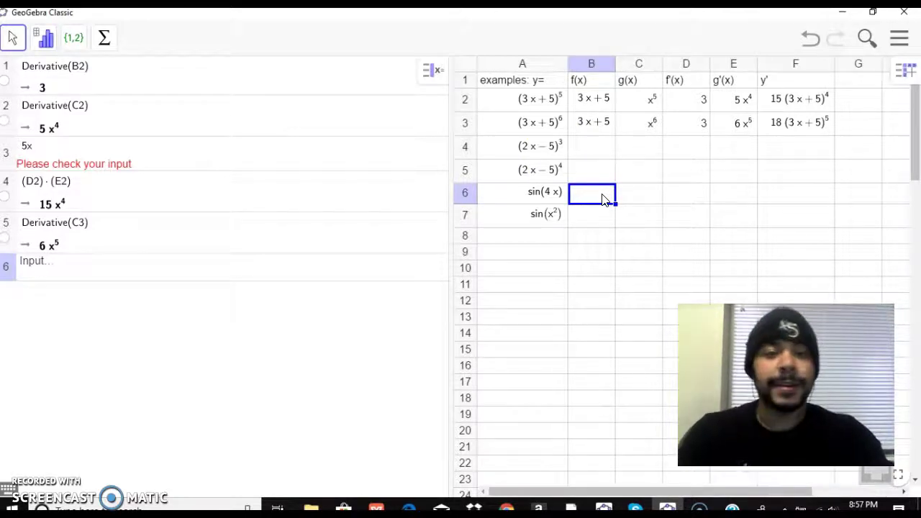
click(585, 81)
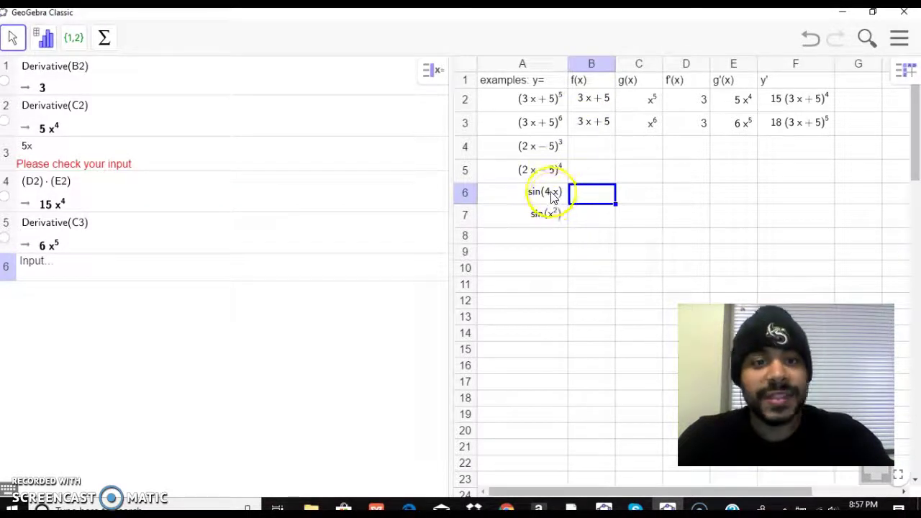
double_click(590, 193)
text(4x)
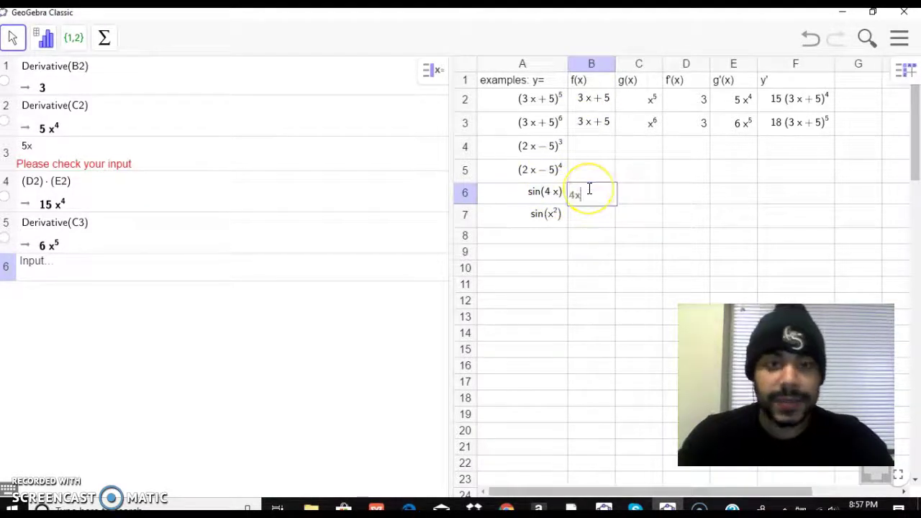
key(Tab)
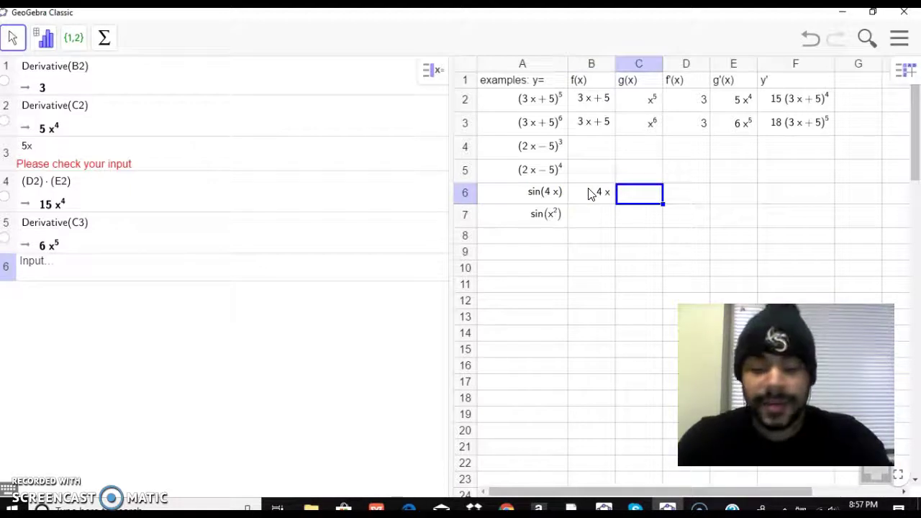
text(sin(x))
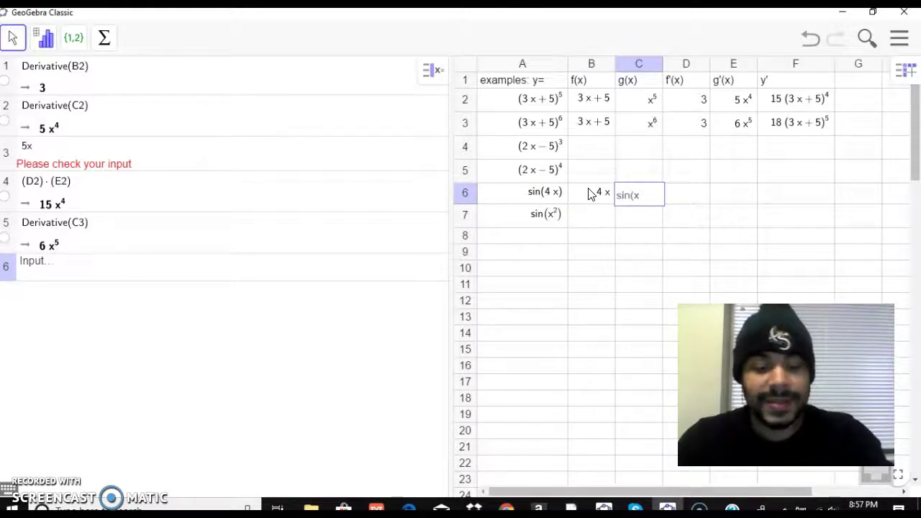
key(Tab)
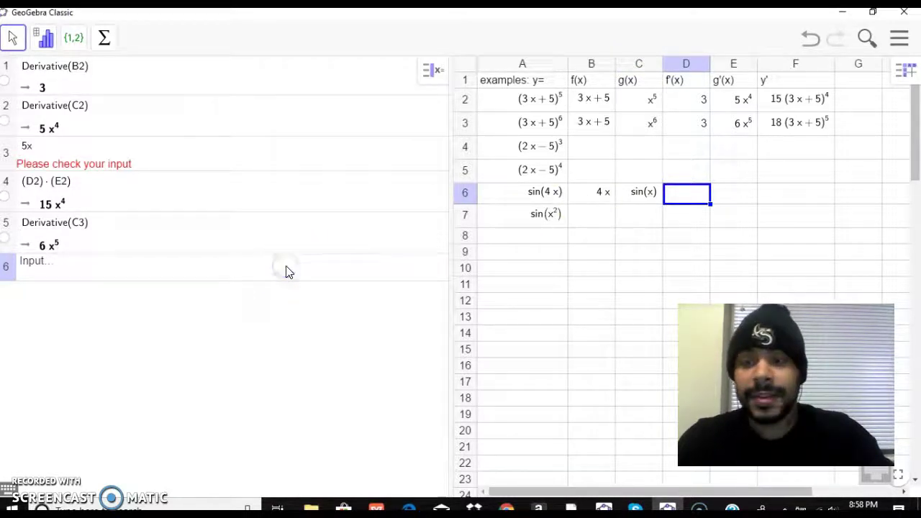
Enter 4 as f'(x) for the sin(4x) example in cell D6.
click(687, 196)
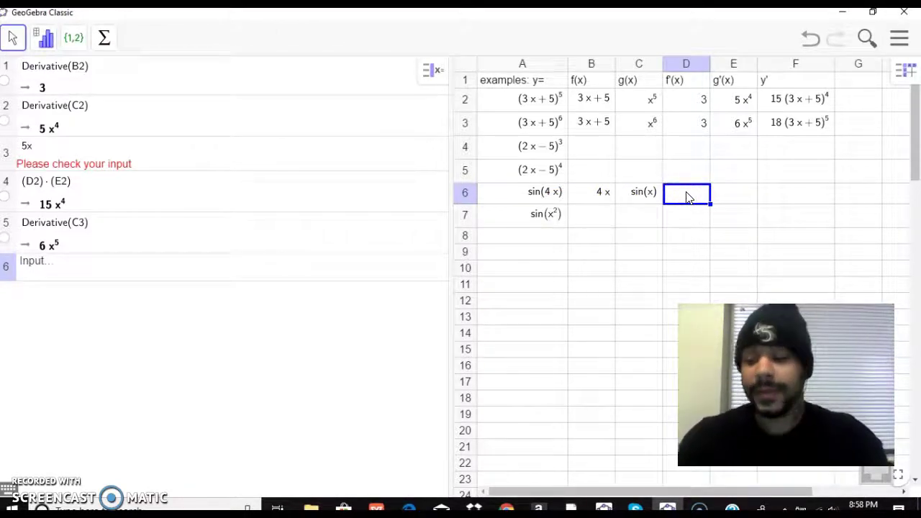
text(4)
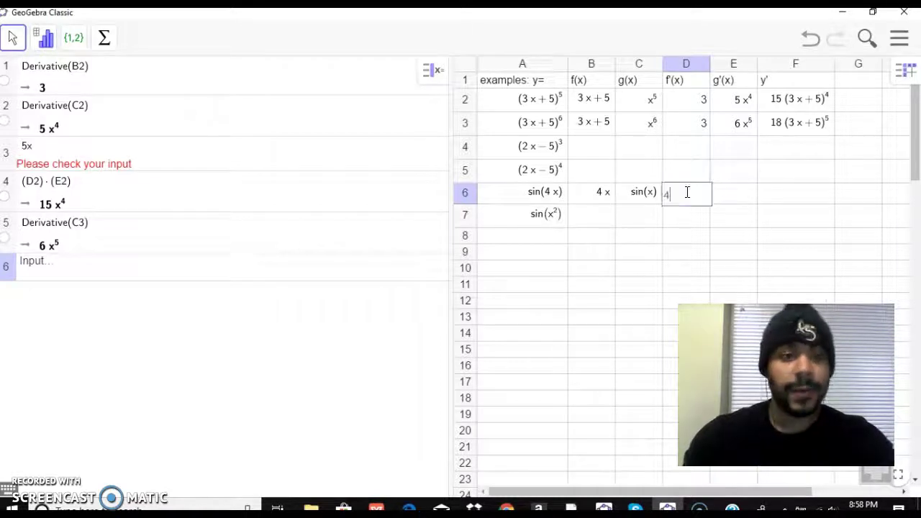
key(Tab)
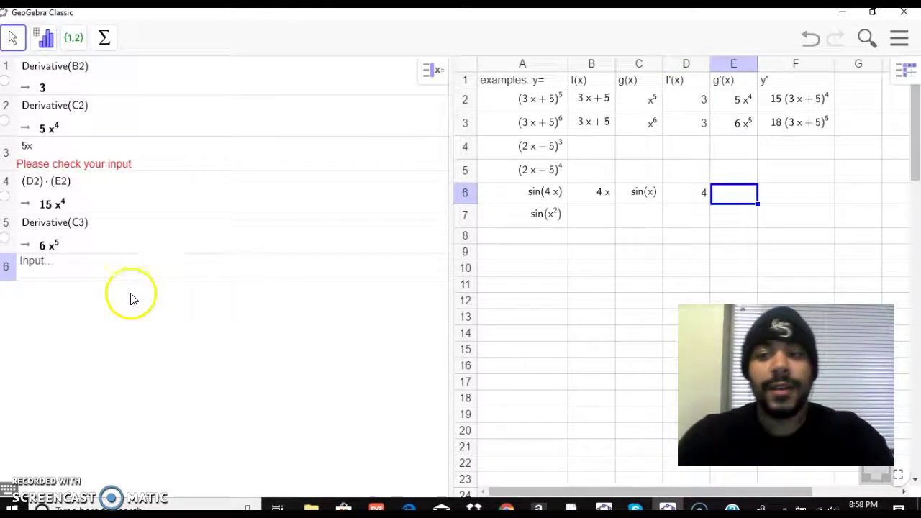
Compute the derivative of cell C6 in a new CAS row.
click(92, 270)
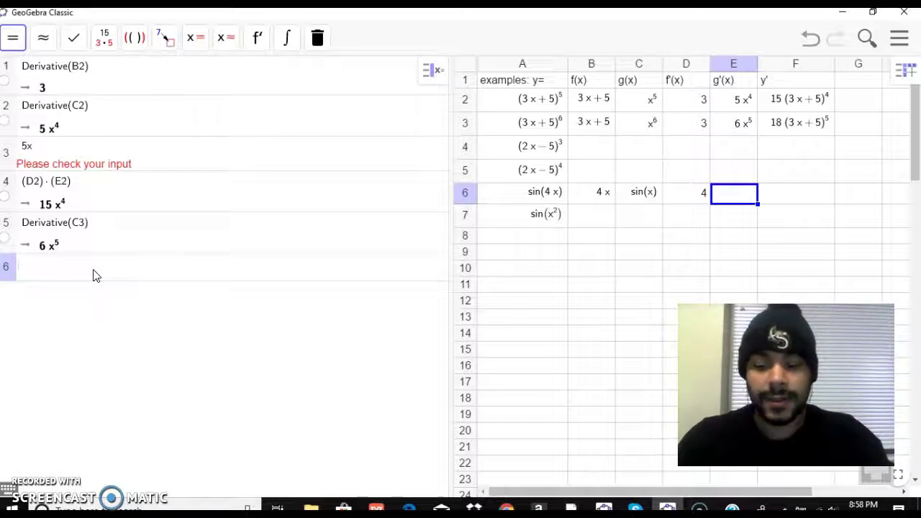
text(ri)
click(93, 291)
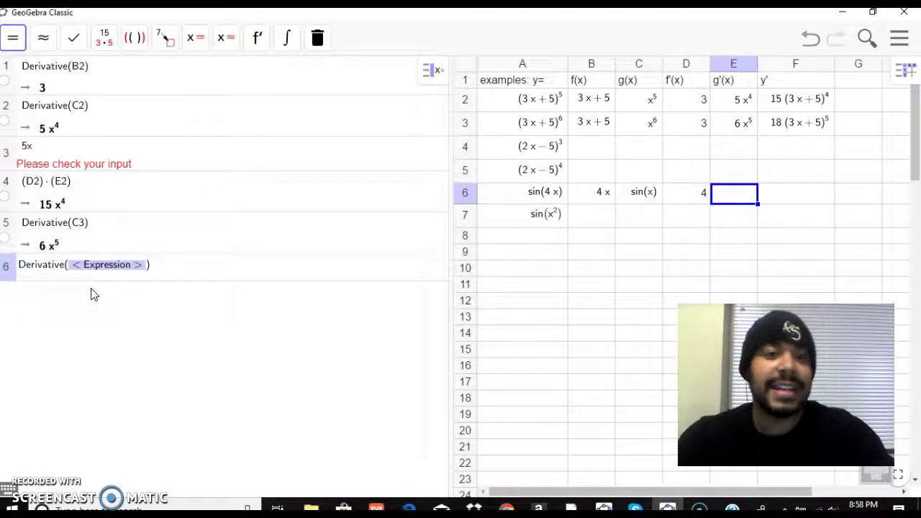
text(C6)
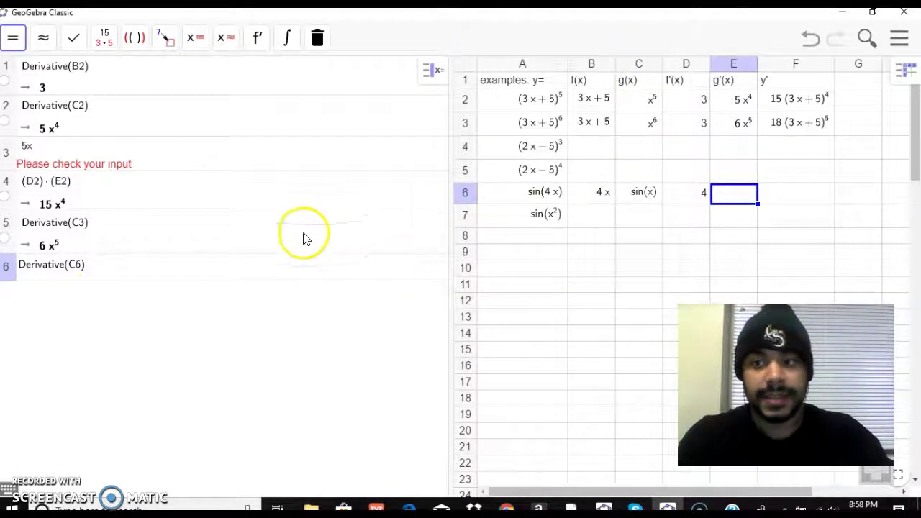
click(292, 270)
key(Return)
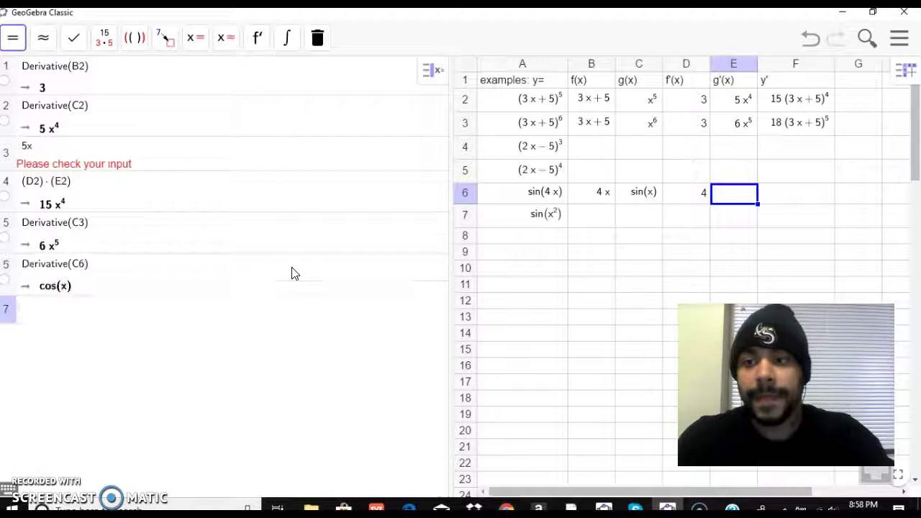
Enter cos(x) as g'(x) for the sin(4x) example in cell E6.
text(co)
click(734, 199)
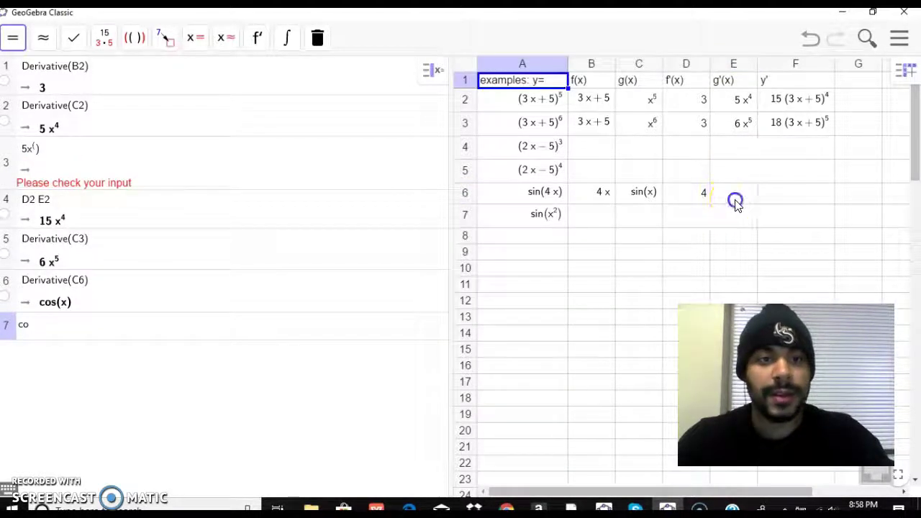
click(735, 203)
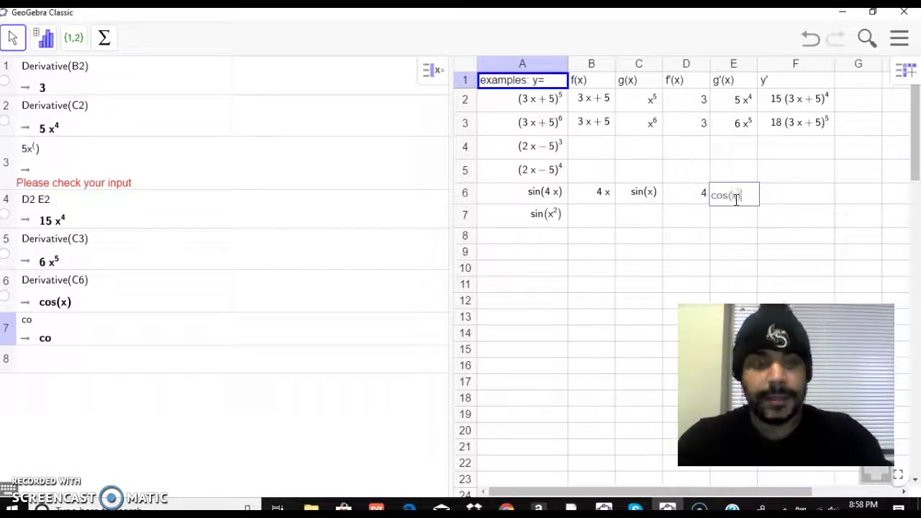
click(783, 190)
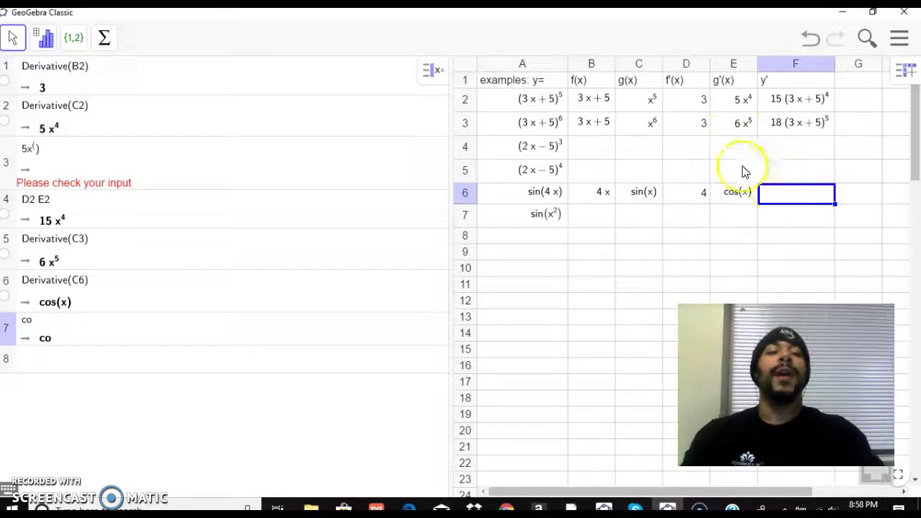
Enter 4cos(x) as y' for the sin(4x) example in cell F6.
double_click(772, 189)
text(4cos(x)
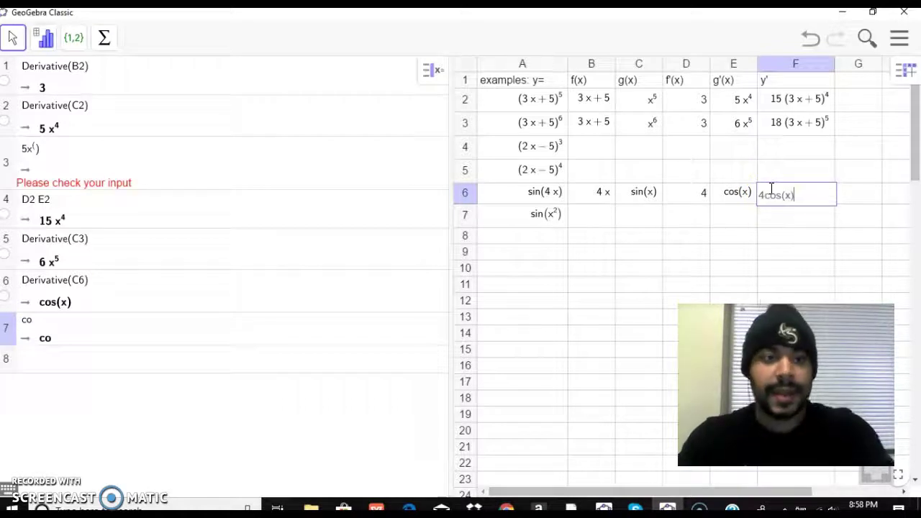
key(Tab)
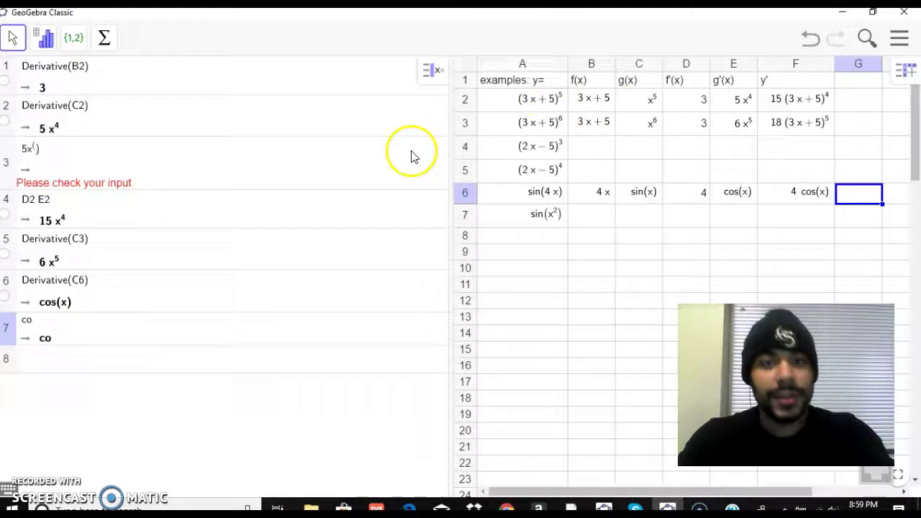
Compute the derivative of the full sin(4x) function in cell A6 in a new CAS row.
click(56, 365)
click(82, 360)
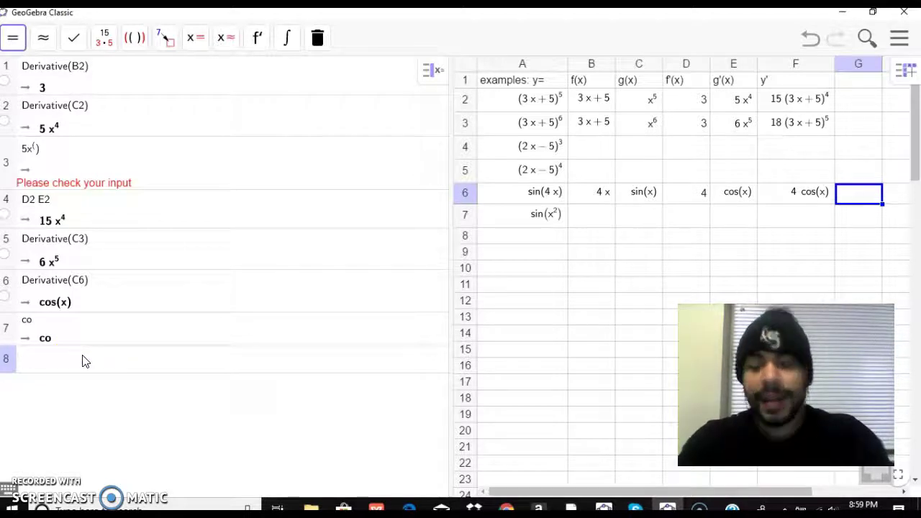
text(der)
click(76, 387)
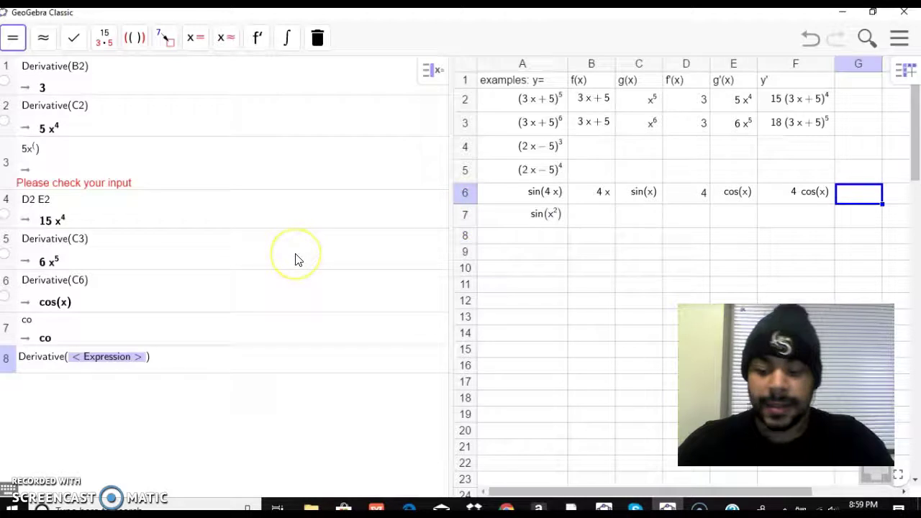
text(A6)
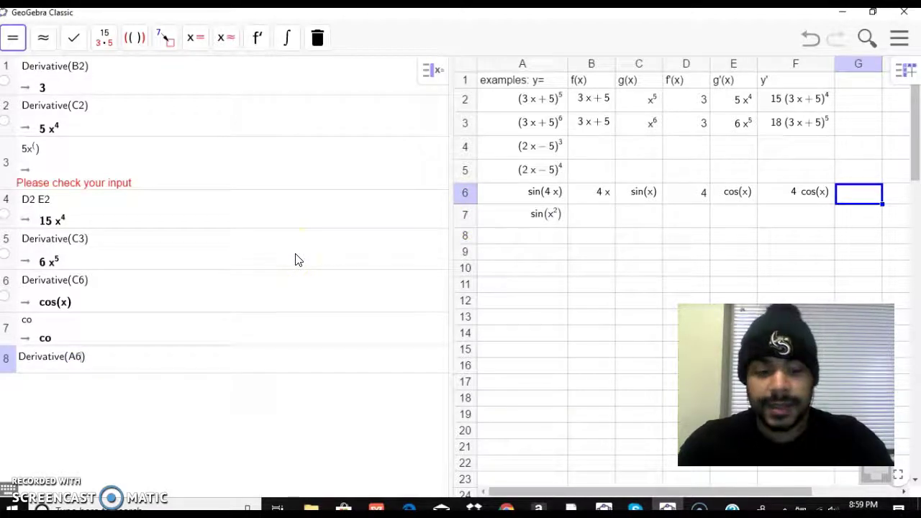
key(Return)
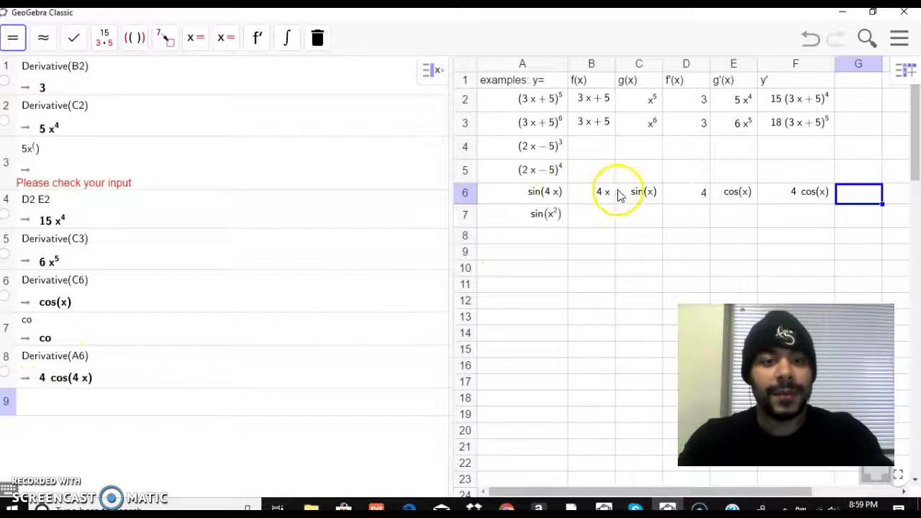
Correct y' for the sin(4x) example in cell F6 to 4cos(4x).
click(820, 193)
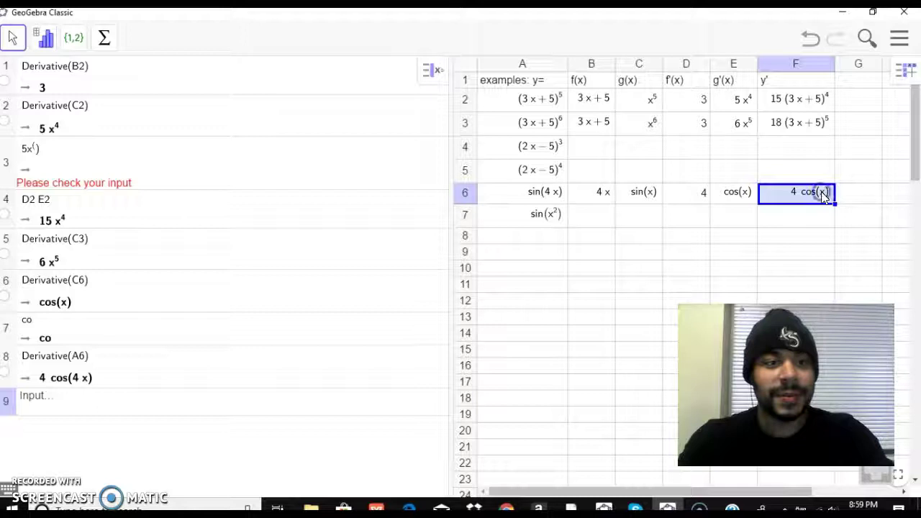
double_click(822, 193)
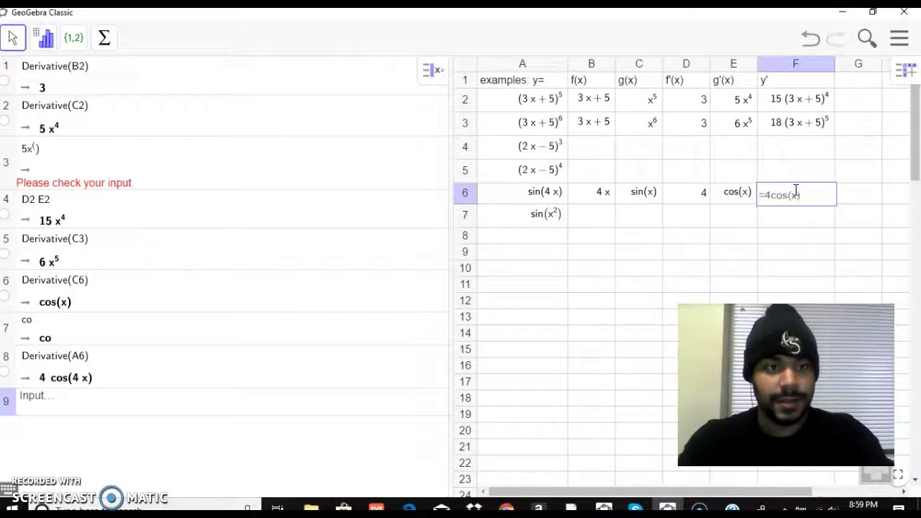
click(793, 196)
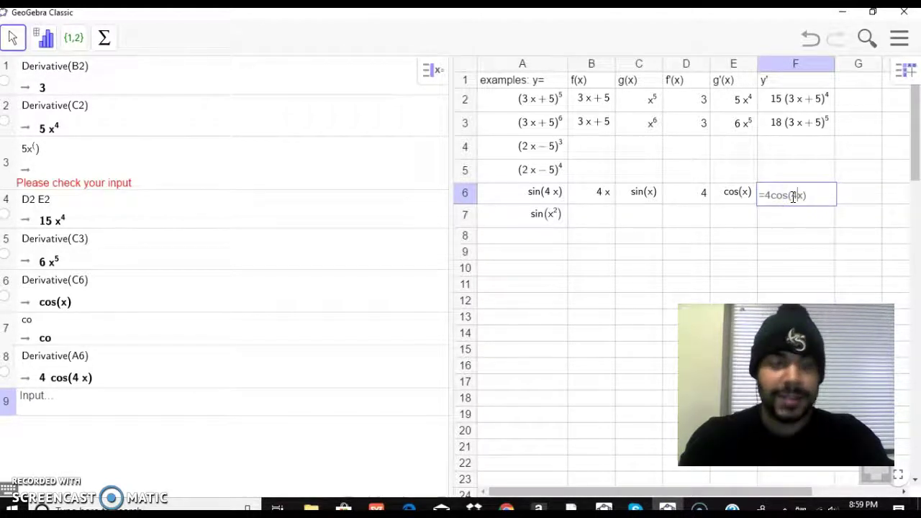
click(837, 192)
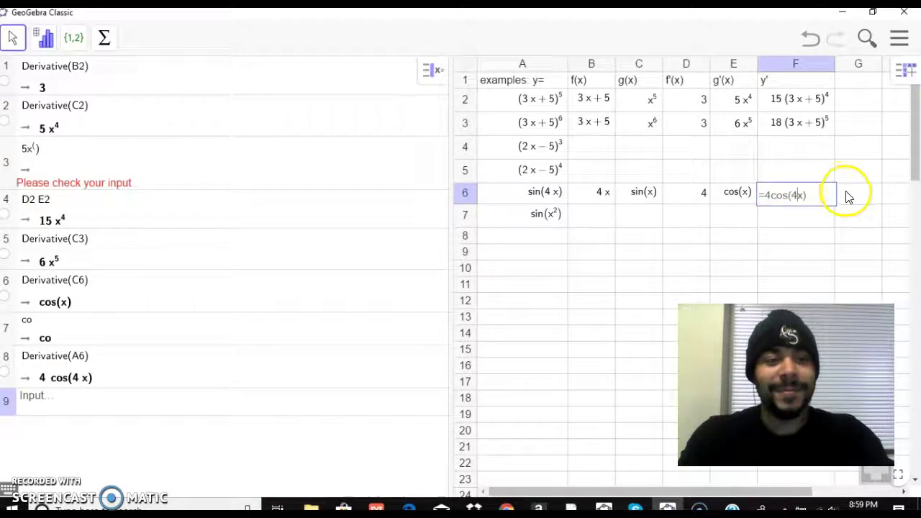
key(Return)
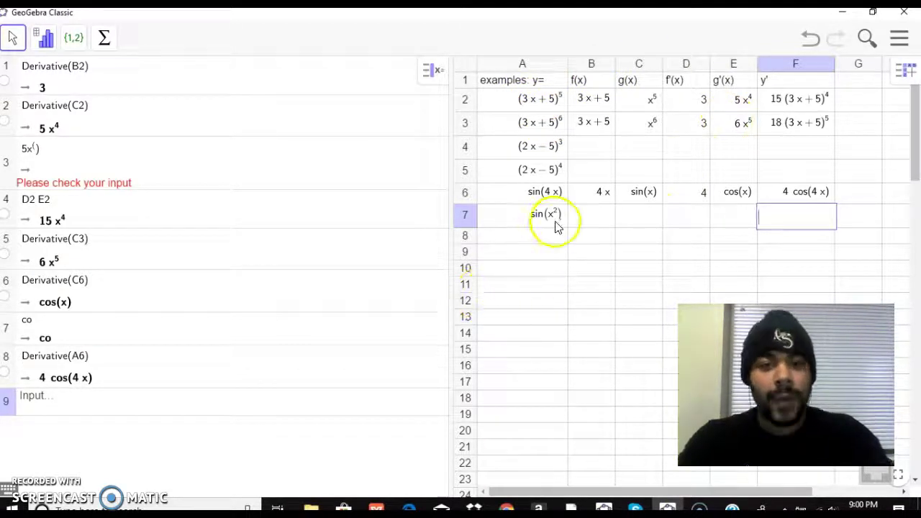
Write the general chain-rule formula y'=(f'(x)*g'(x))(x^n) as text in cell F8.
click(535, 240)
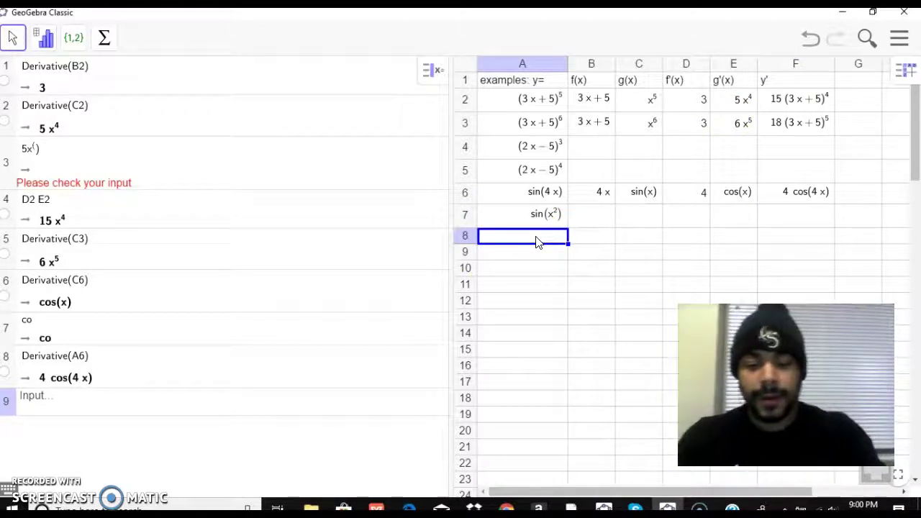
text(y)
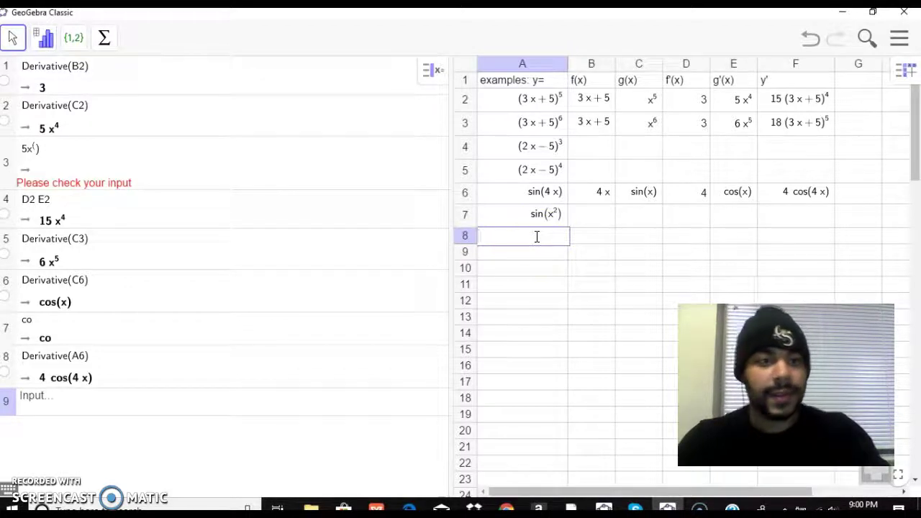
click(782, 243)
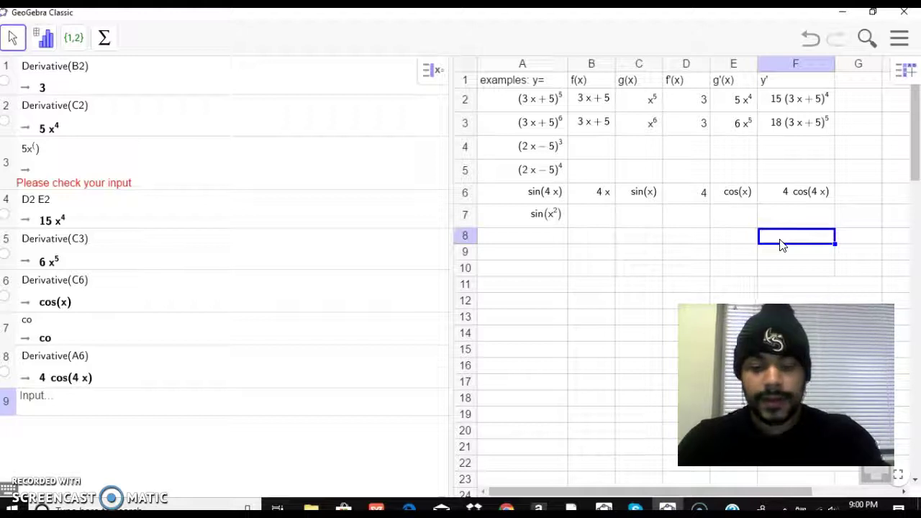
text(y'=(f'(x)")
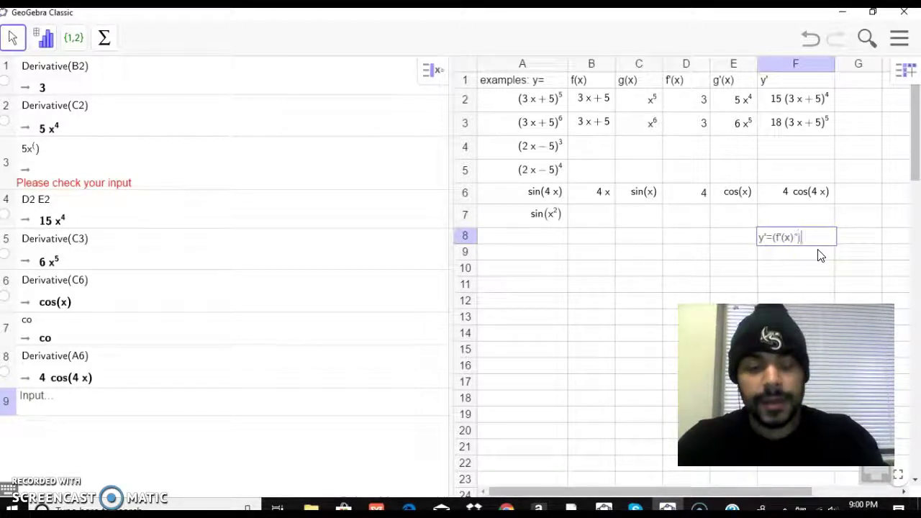
key(BackSpace)
key(BackSpace)
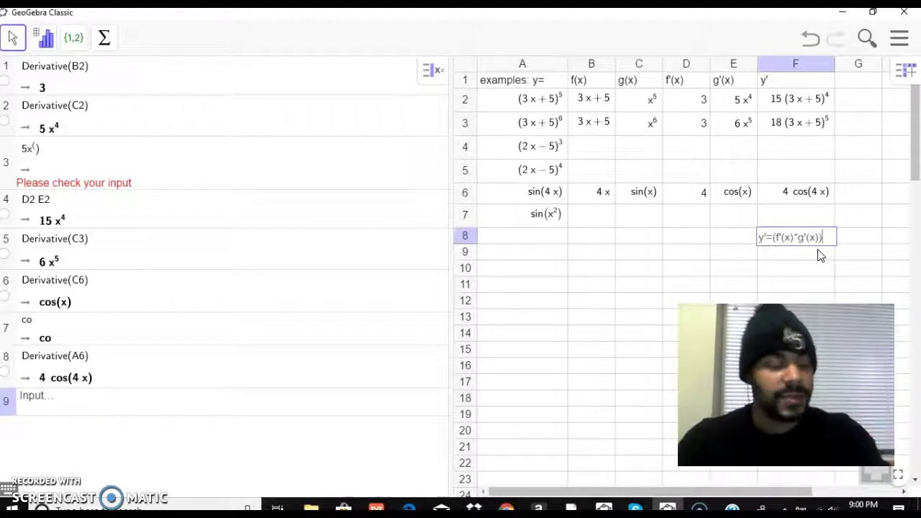
text())
click(834, 251)
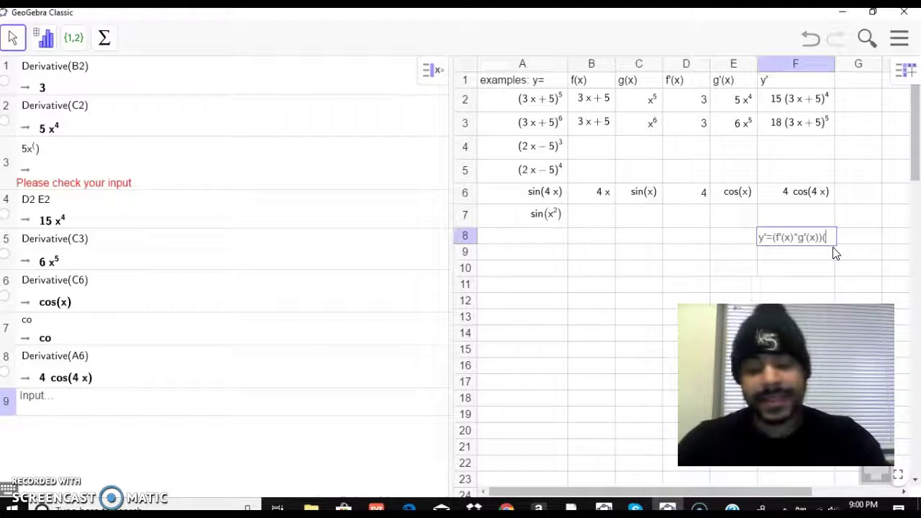
text(^n)
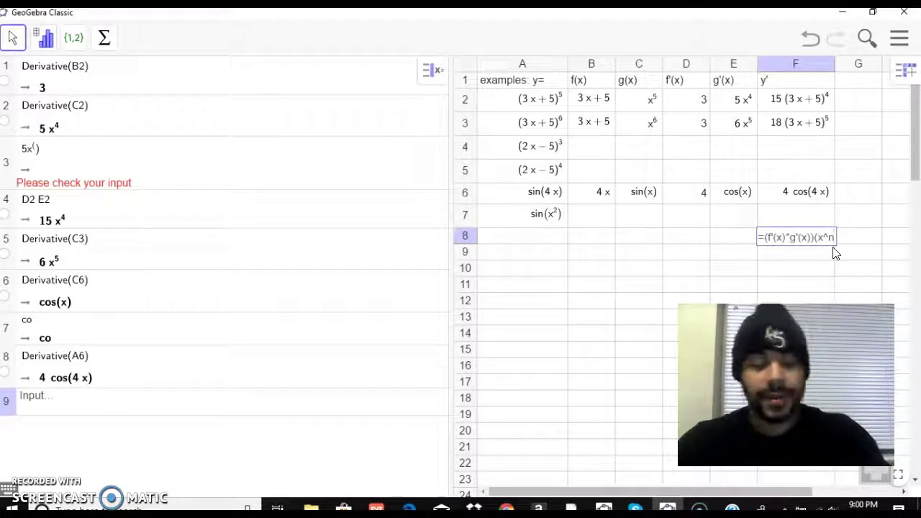
text(-)
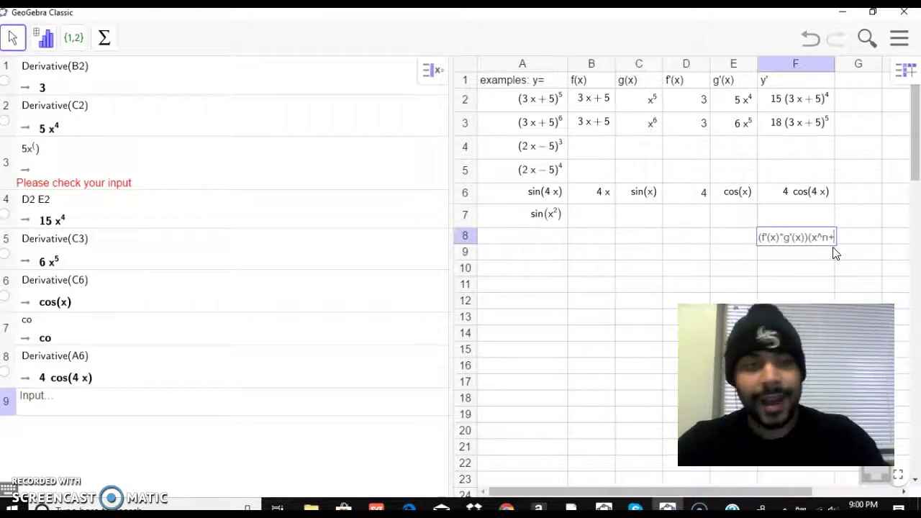
key(BackSpace)
text())
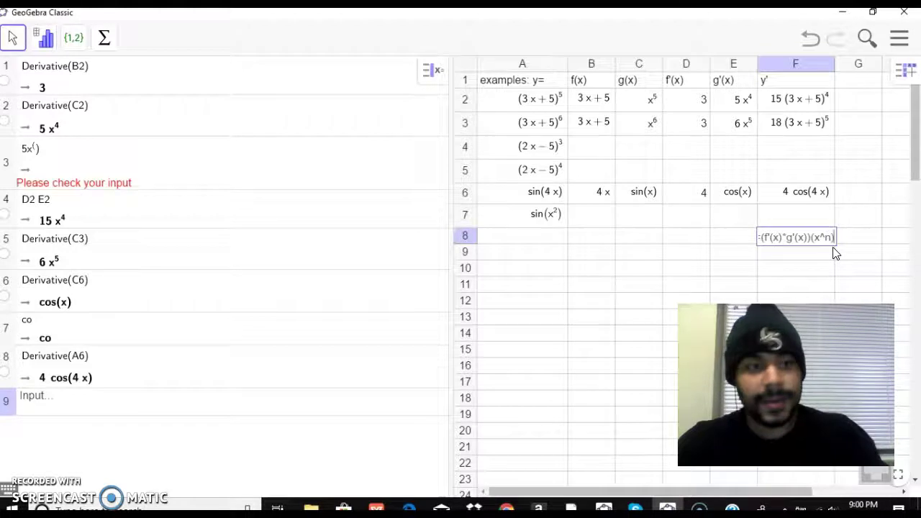
key(Left)
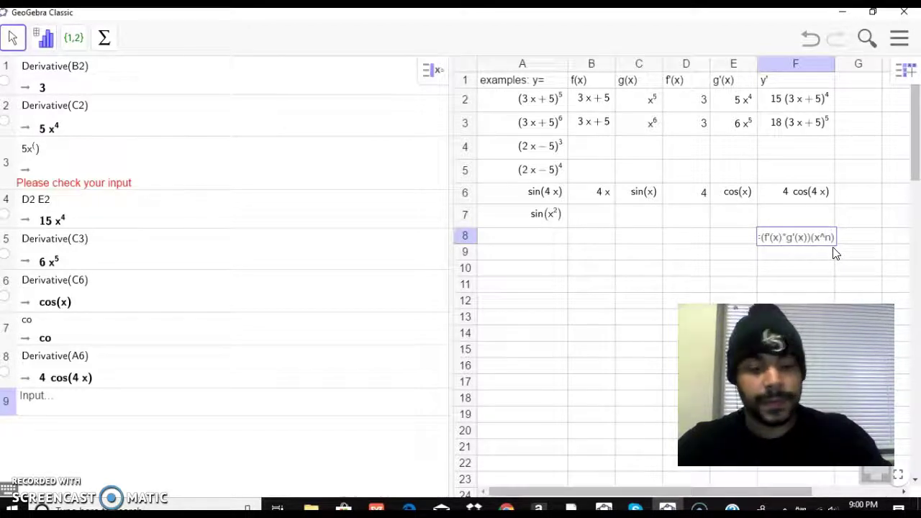
key(Tab)
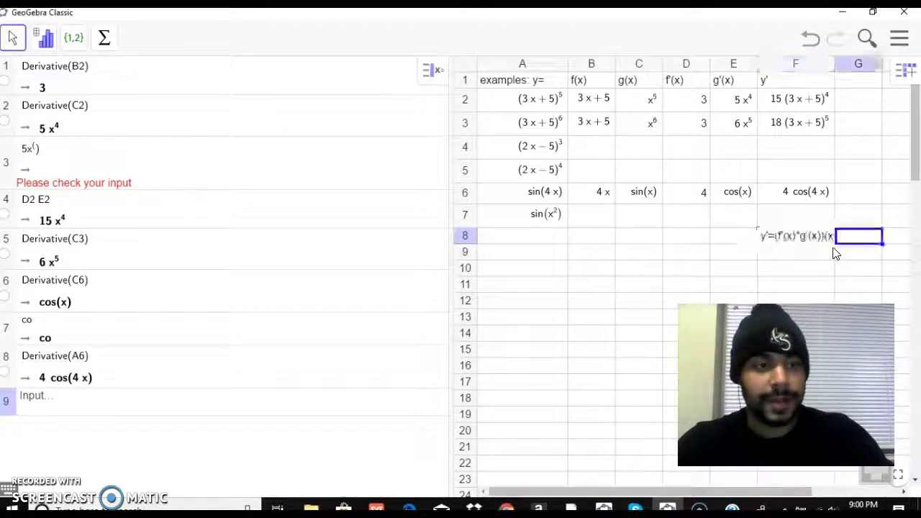
Extend the formula in cell F8 to y'=(f'(x)*g'(x))(x^(n)+c)^(p-1) and widen column F to fit it.
click(821, 238)
click(829, 238)
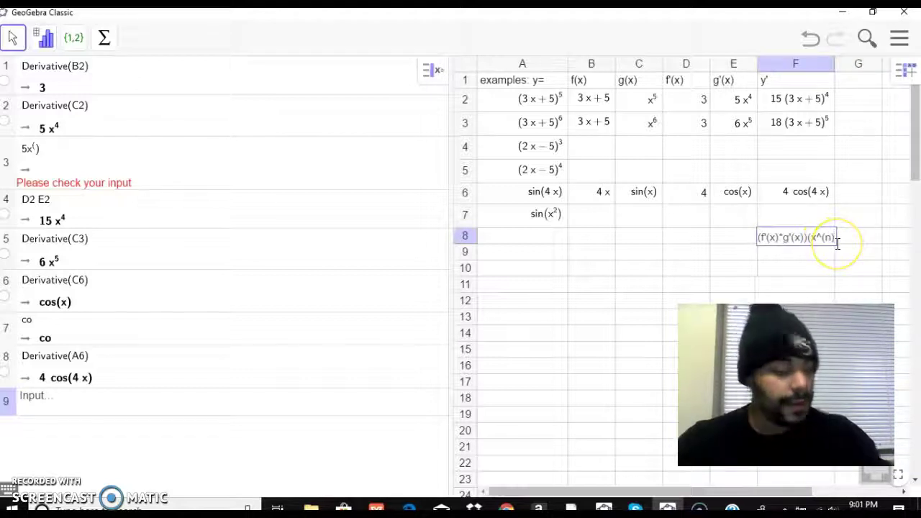
text(+c)
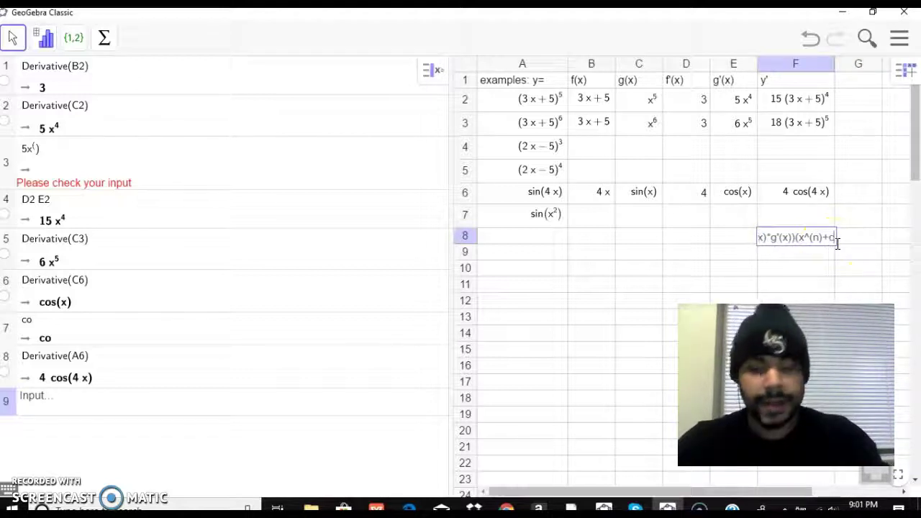
text())
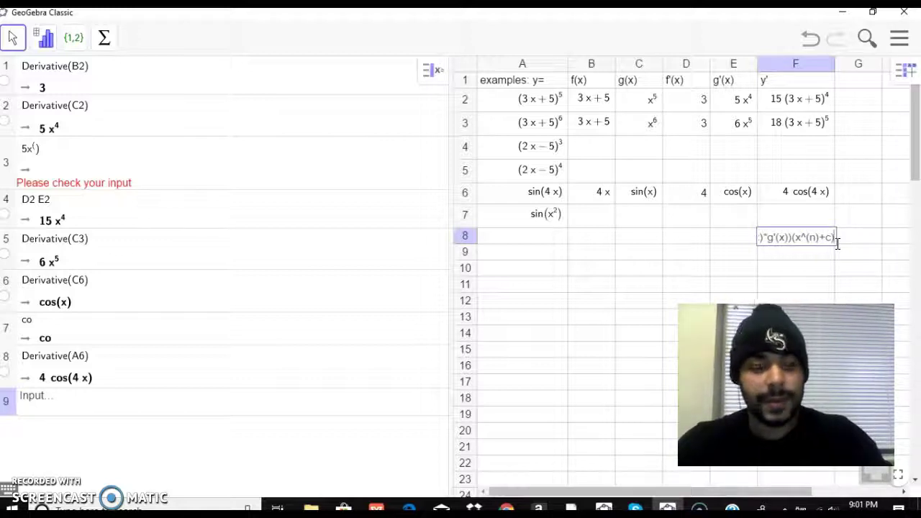
text(^(n)
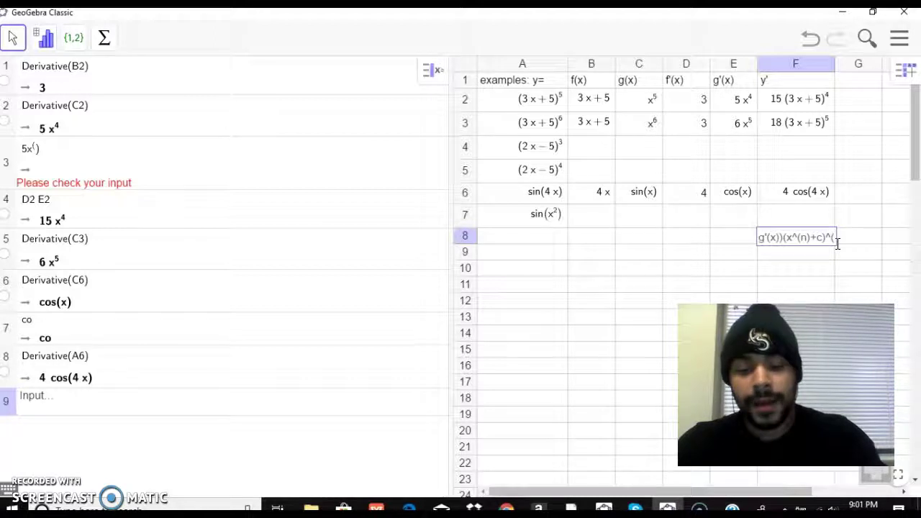
text(-1)
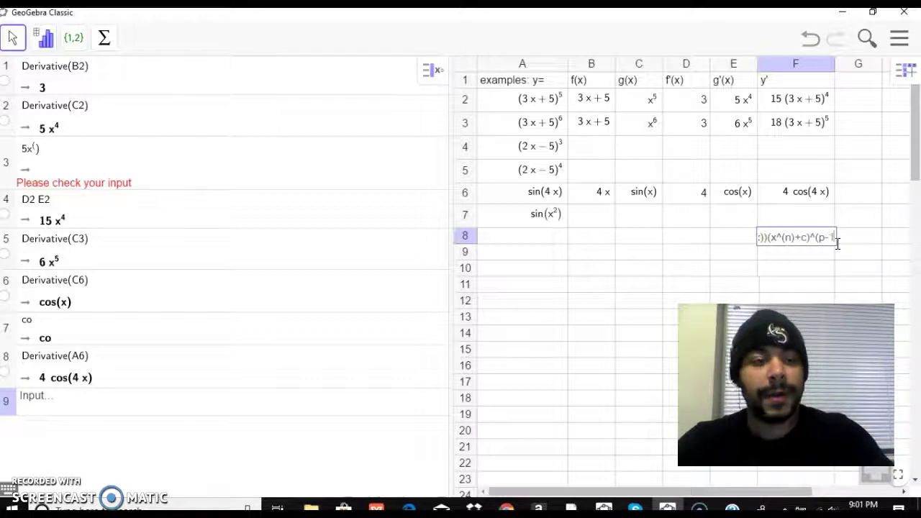
text())
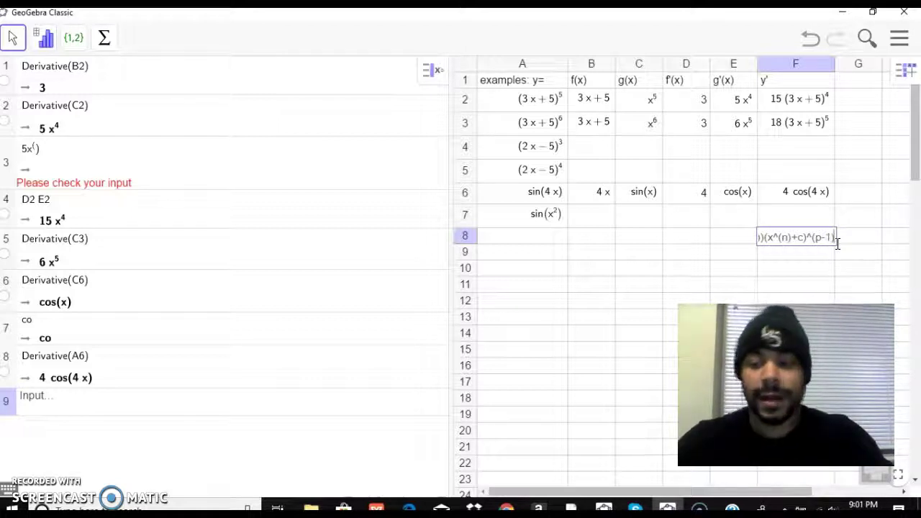
click(838, 243)
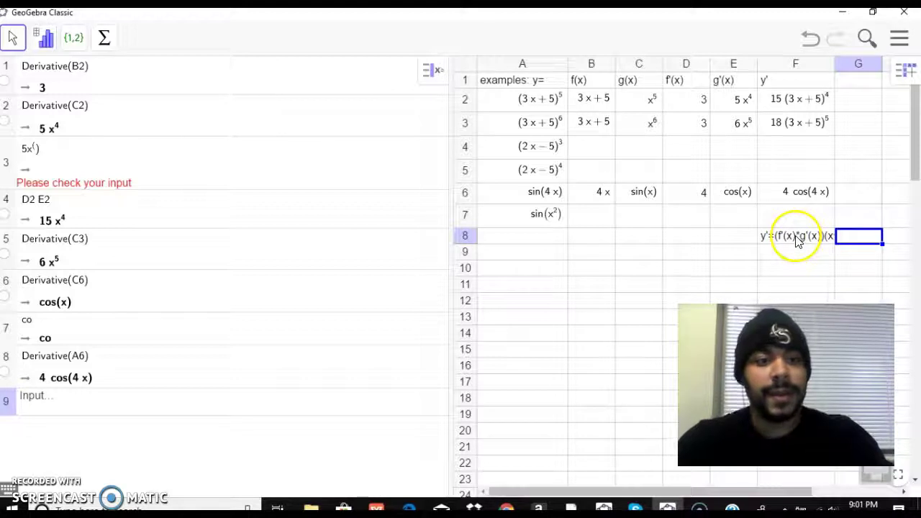
click(821, 239)
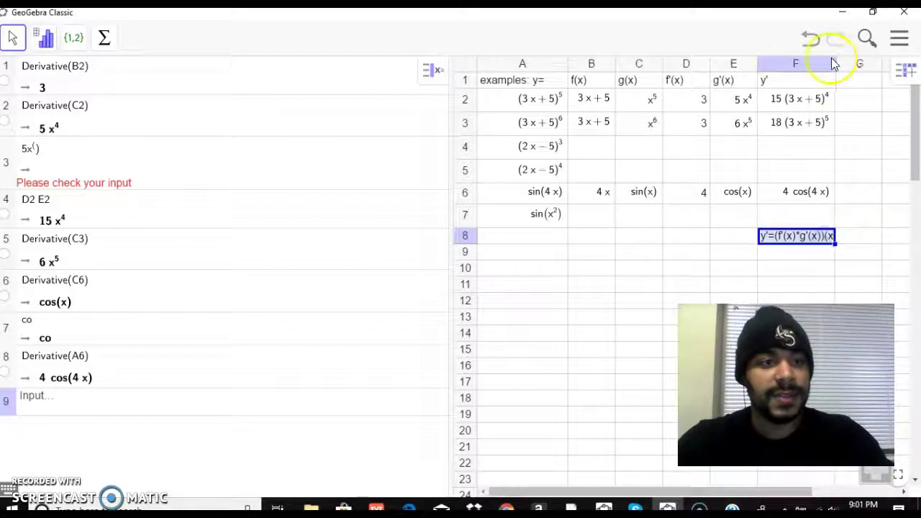
drag(835, 63, 904, 65)
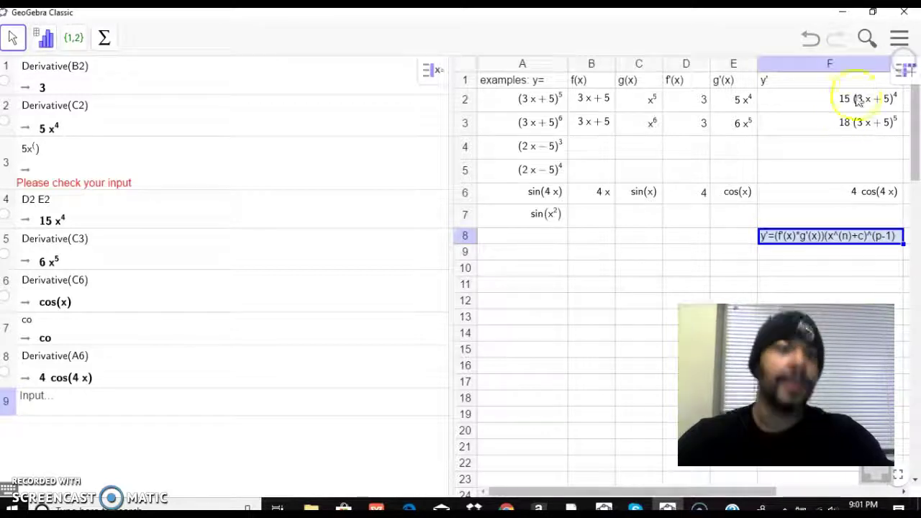